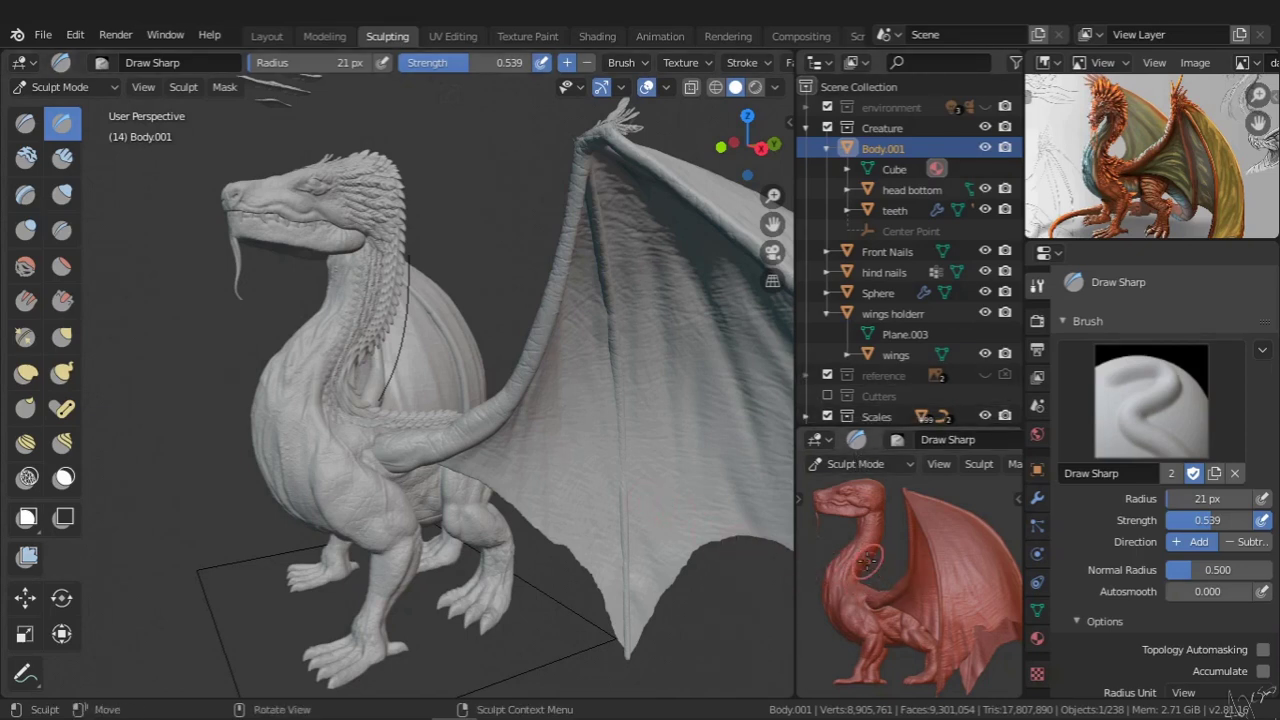
Hide the whole Creature collection in the viewport and show it again
mouse_move(868, 560)
middle_mouse_down()
mouse_move(940, 563)
mouse_move(880, 545)
middle_mouse_up()
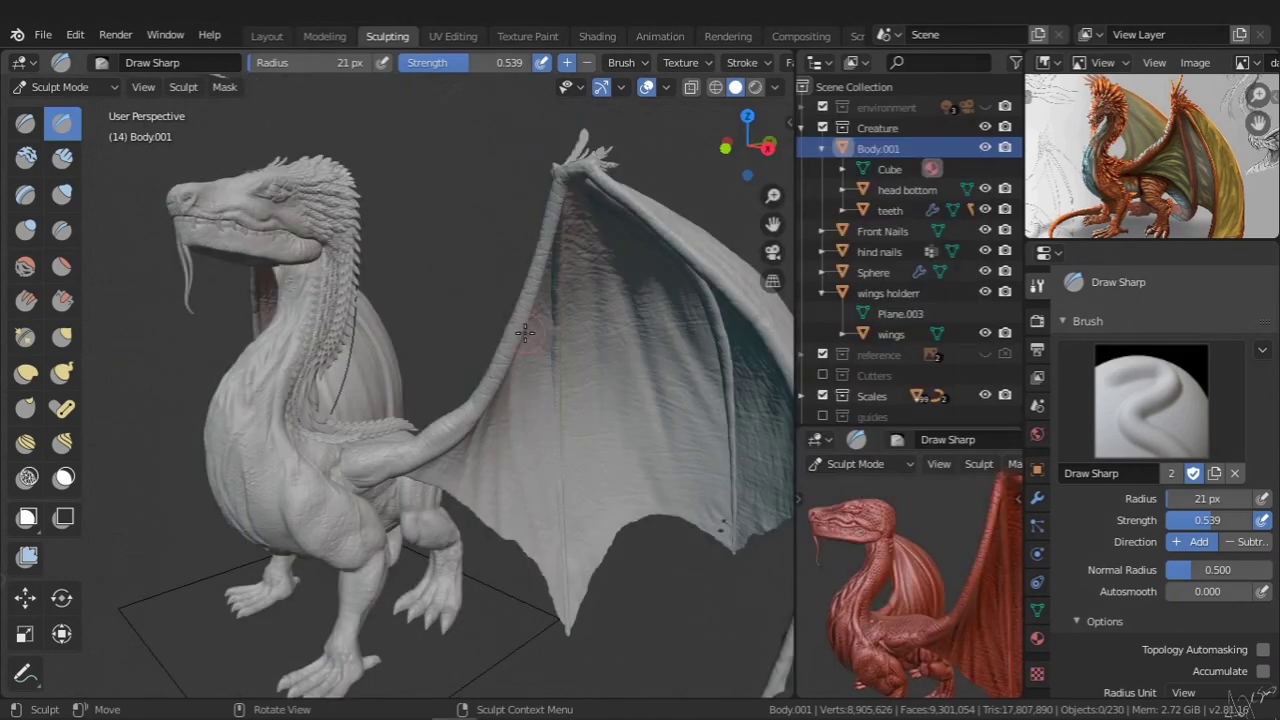
mouse_move(449, 340)
middle_mouse_down()
mouse_move(400, 350)
mouse_move(545, 295)
middle_mouse_up()
left_click(985, 128)
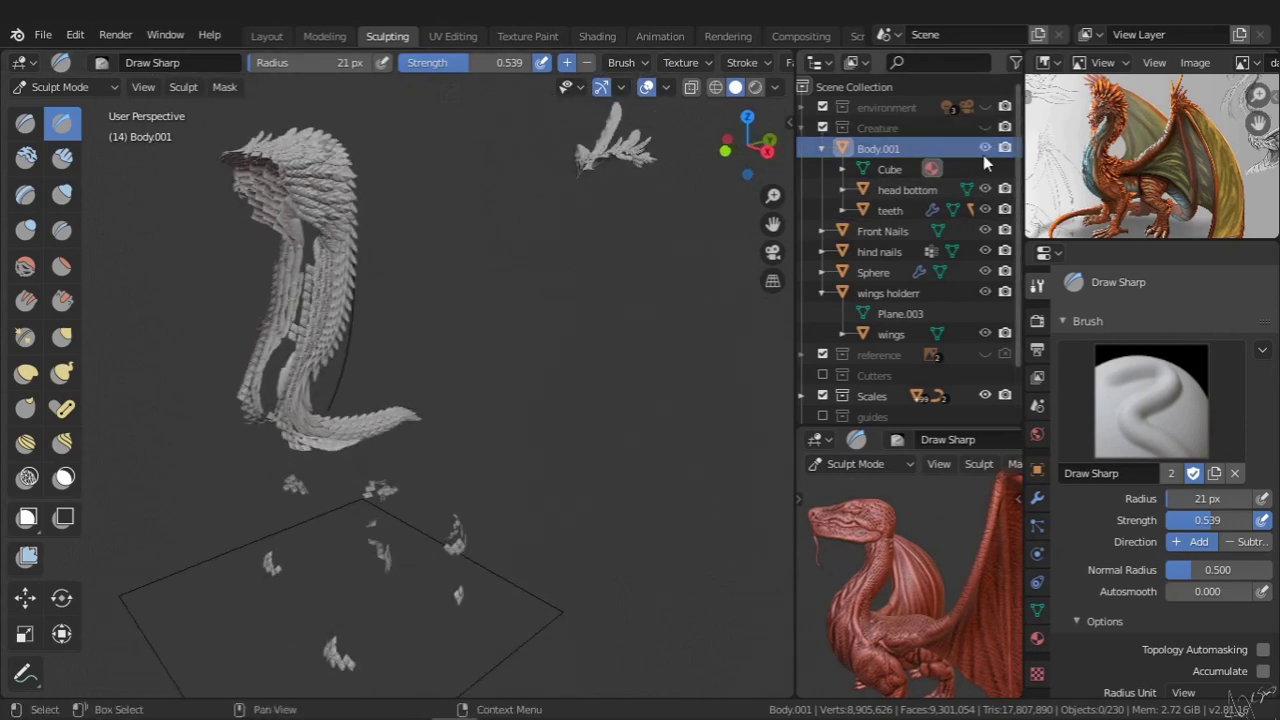
left_click(985, 128)
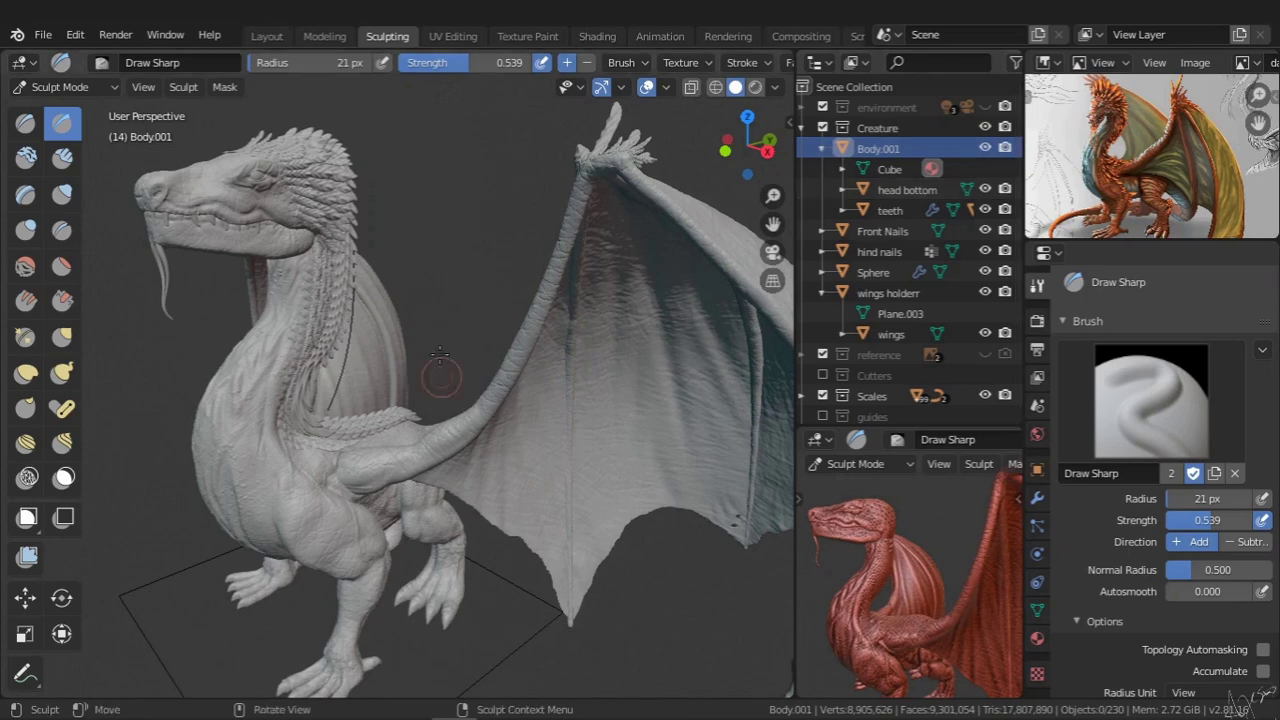
Hide the wings mesh while keeping its parent wings holderr object visible
mouse_move(426, 349)
middle_mouse_down("shift")
mouse_move(436, 319)
mouse_move(438, 394)
mouse_move(411, 324)
middle_mouse_up("shift")
scroll(424, 347, "up", 4)
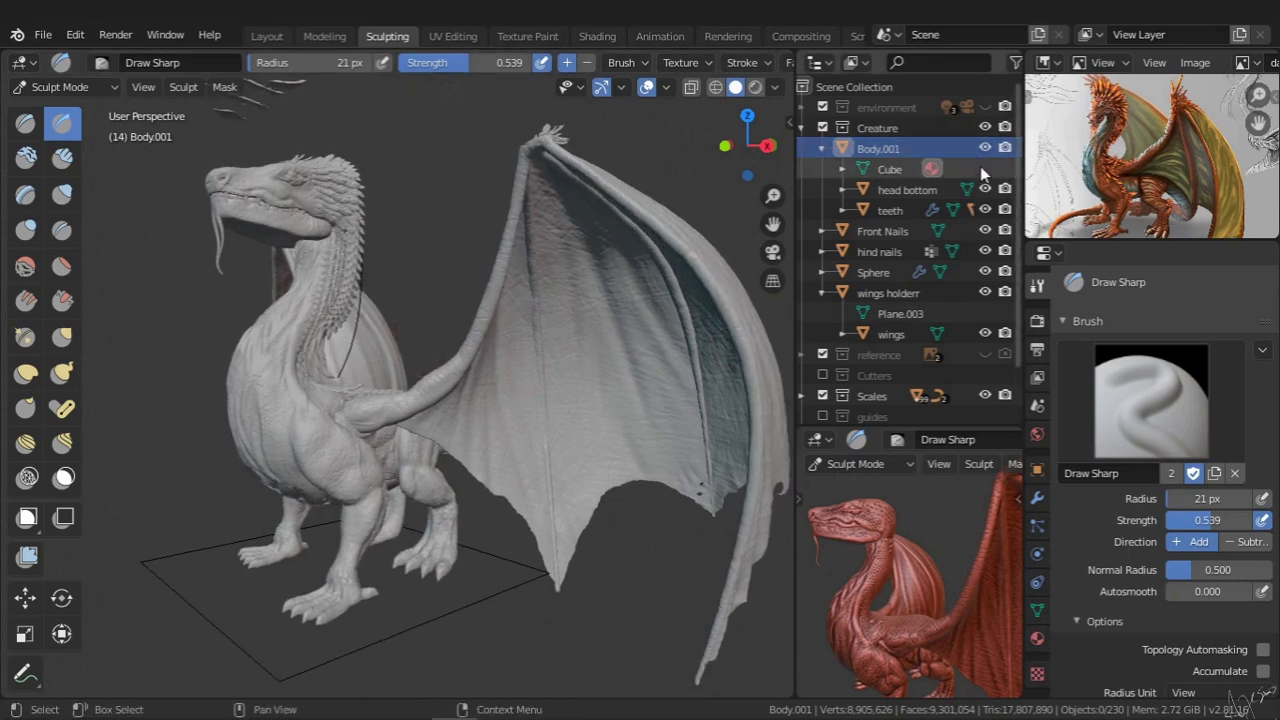
left_click(984, 292)
left_click(985, 333)
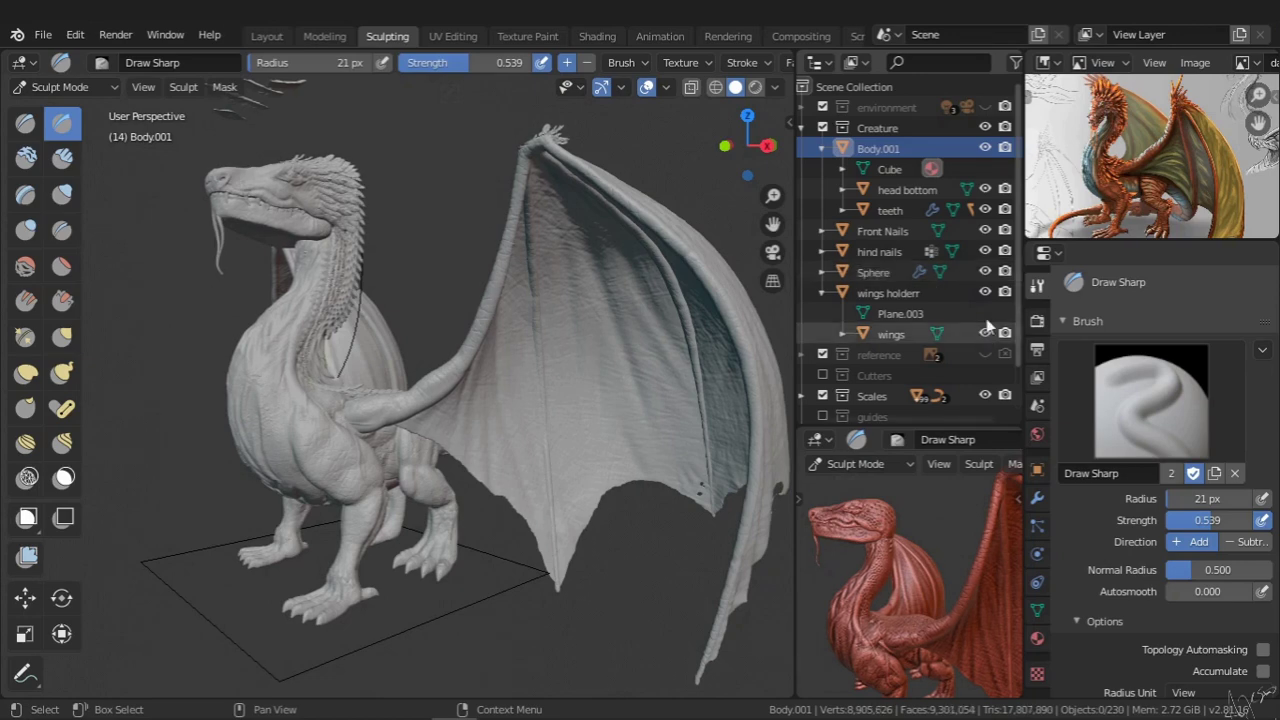
left_click(985, 292)
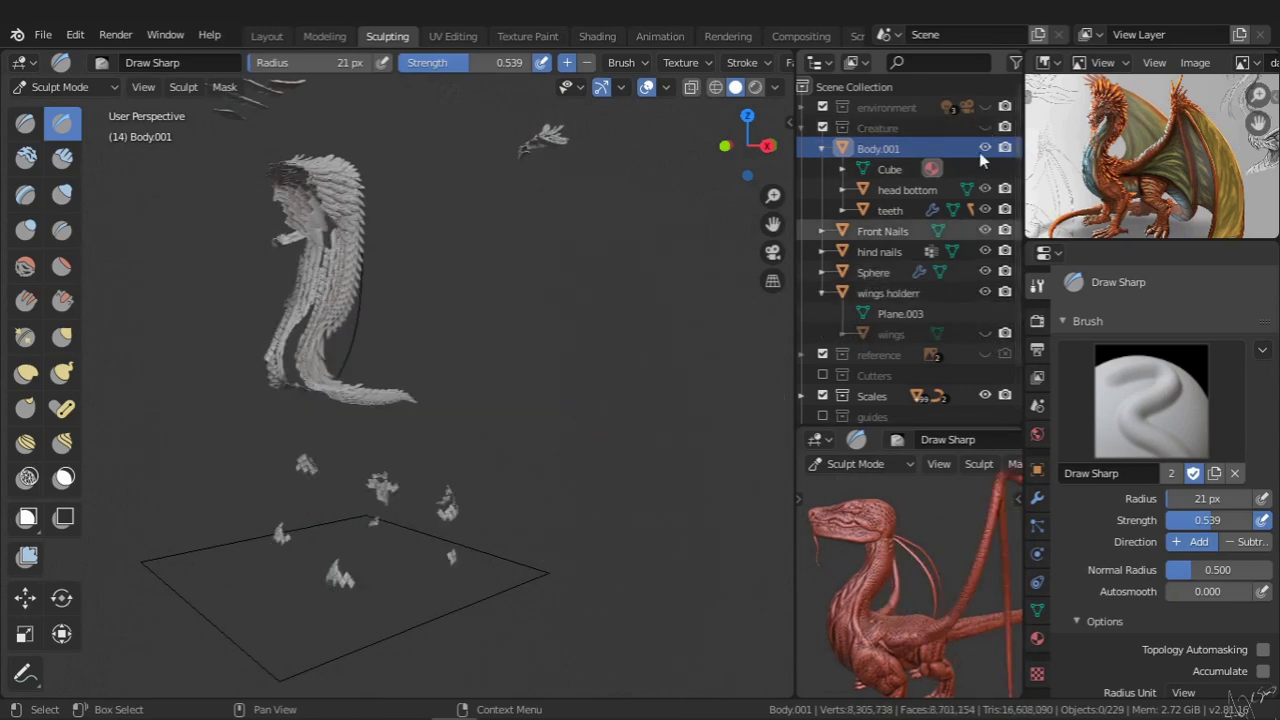
Hide the Scales collection in the viewport
scroll(890, 380, "down", 1)
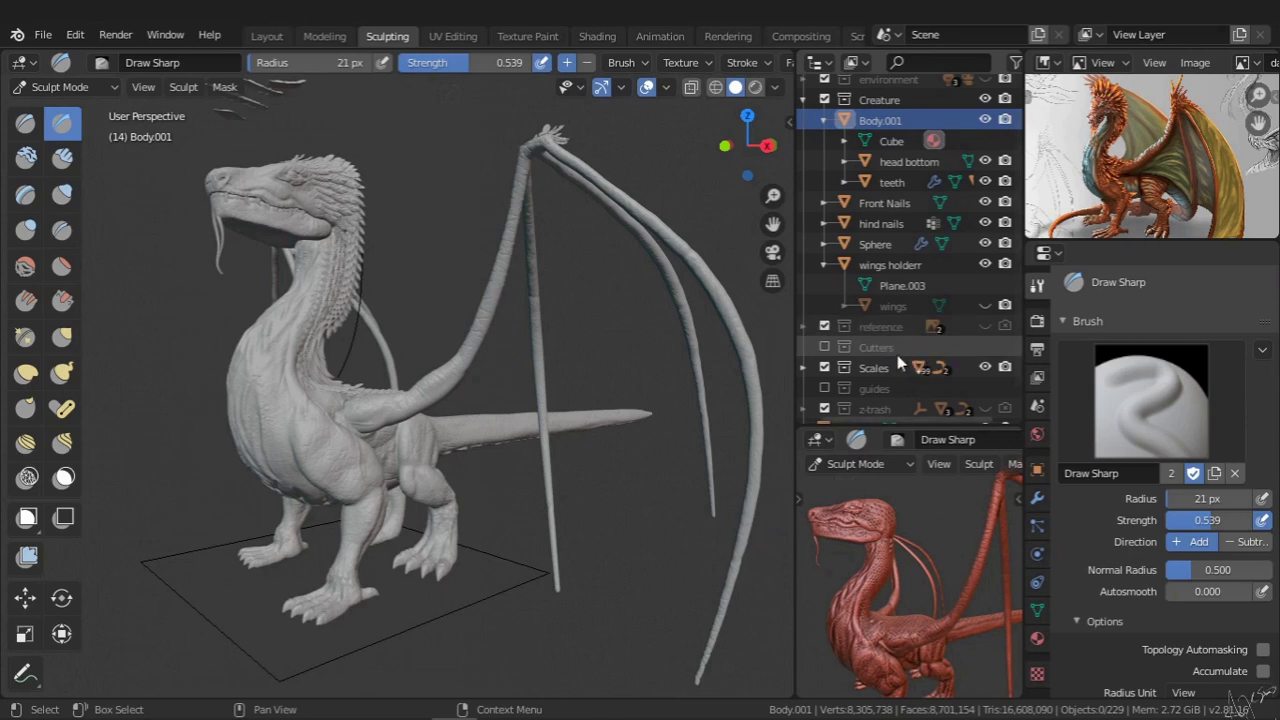
scroll(920, 350, "down", 1)
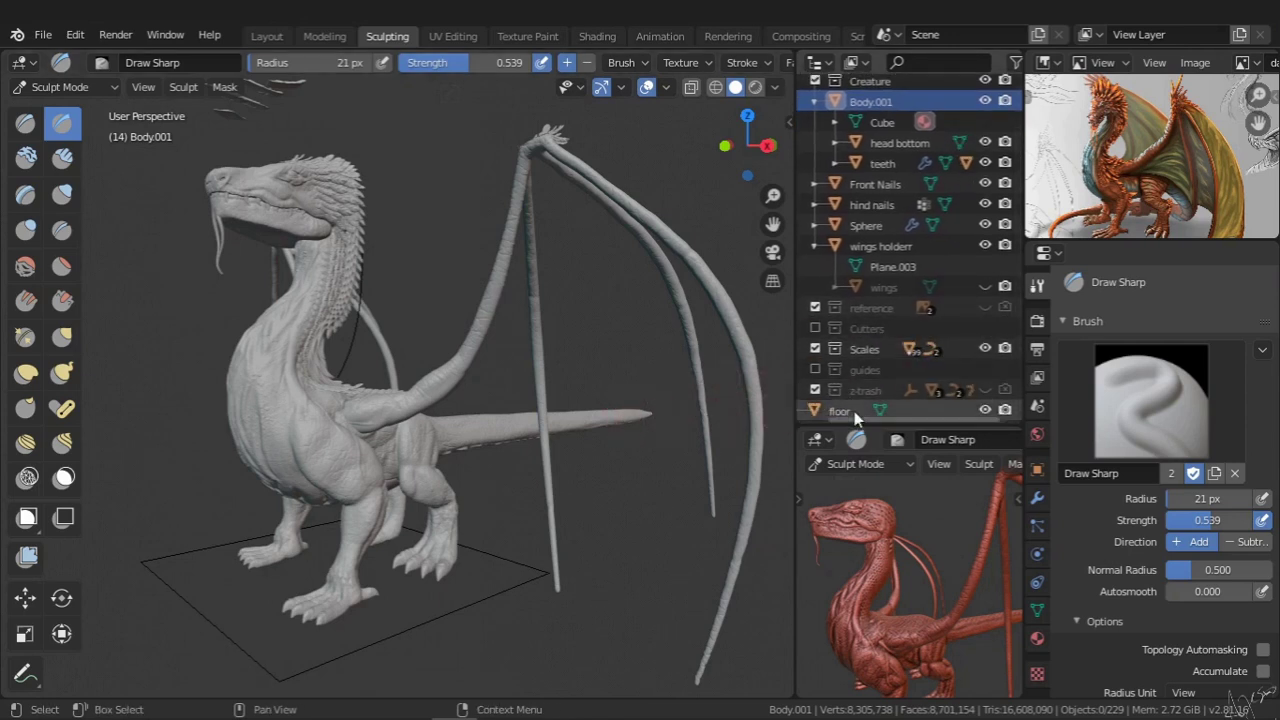
left_click(984, 348)
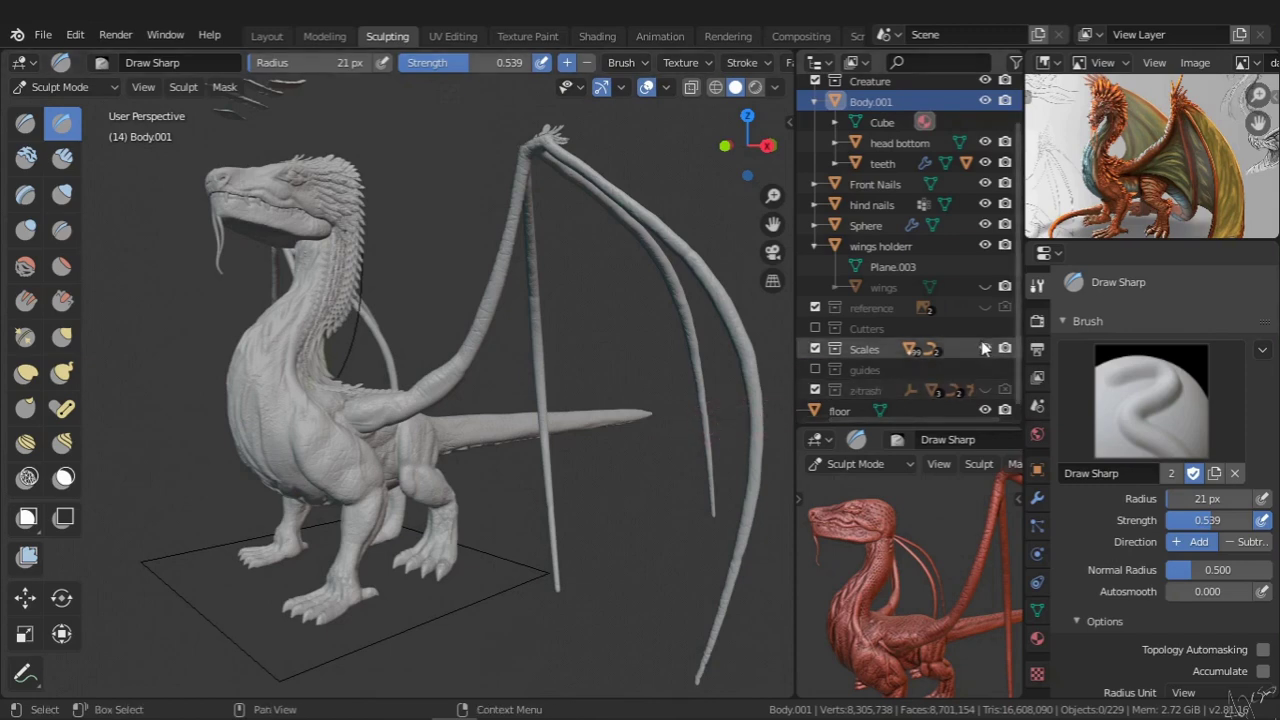
left_click(986, 349)
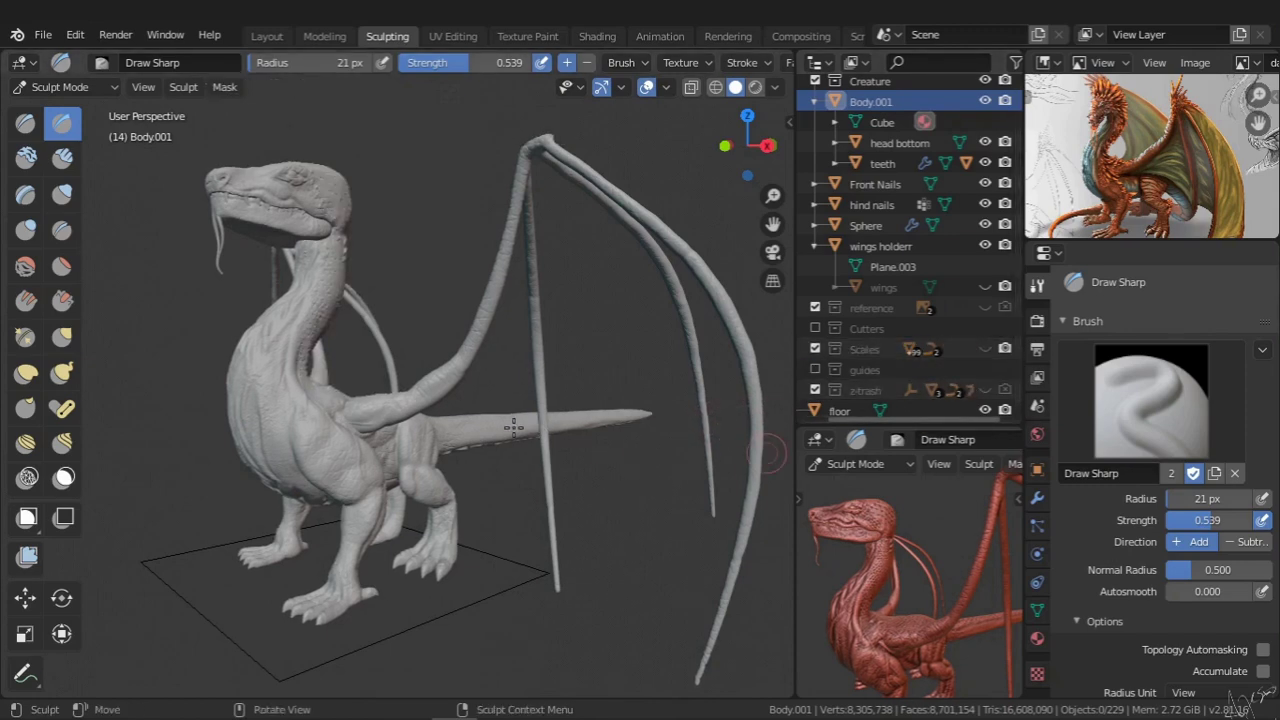
Exclude the Scales collection from the view layer to take its objects out of memory
middle_click_drag(600, 443, 532, 424)
middle_click_drag(410, 407, 490, 417, "shift")
scroll(490, 417, "up", 1)
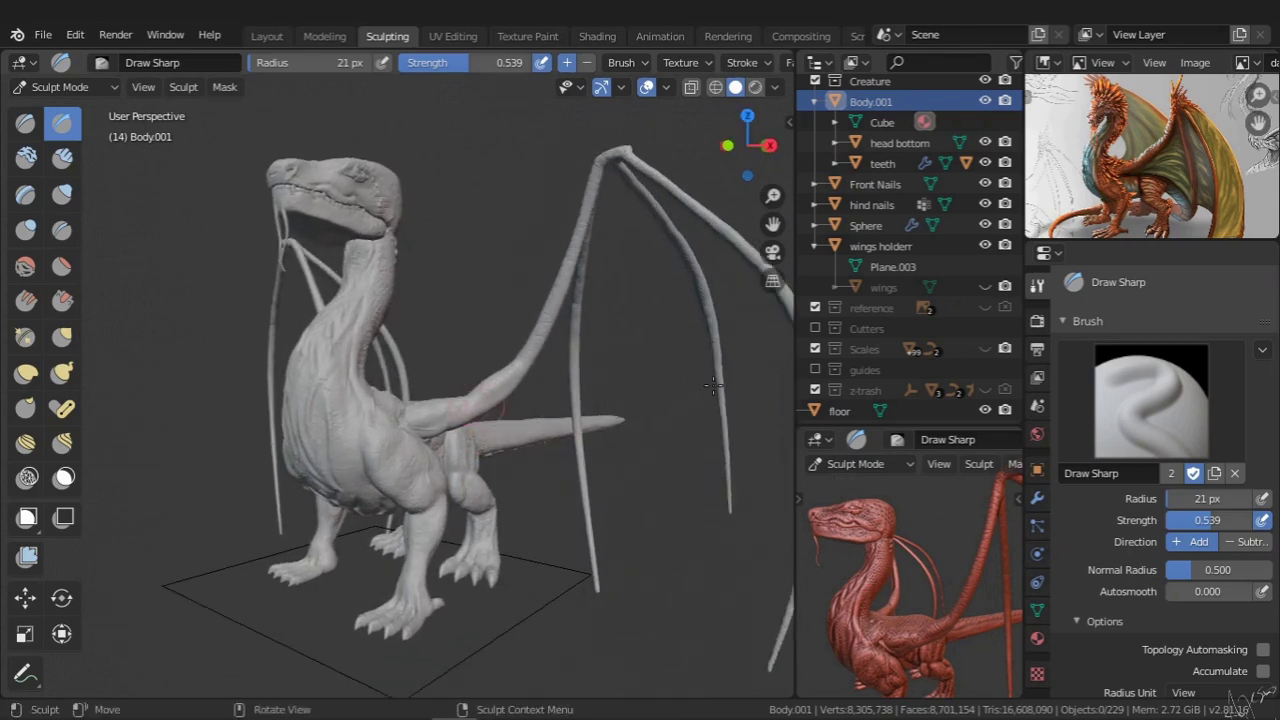
left_click(816, 349)
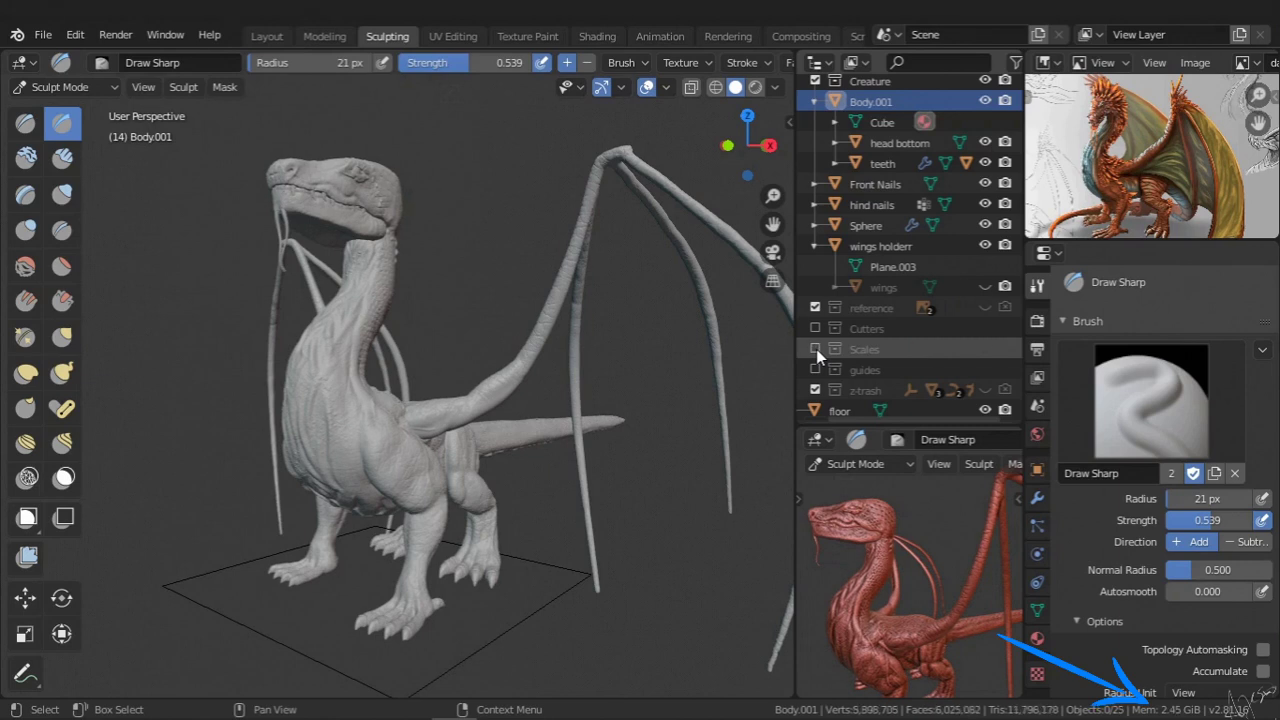
left_click(815, 349)
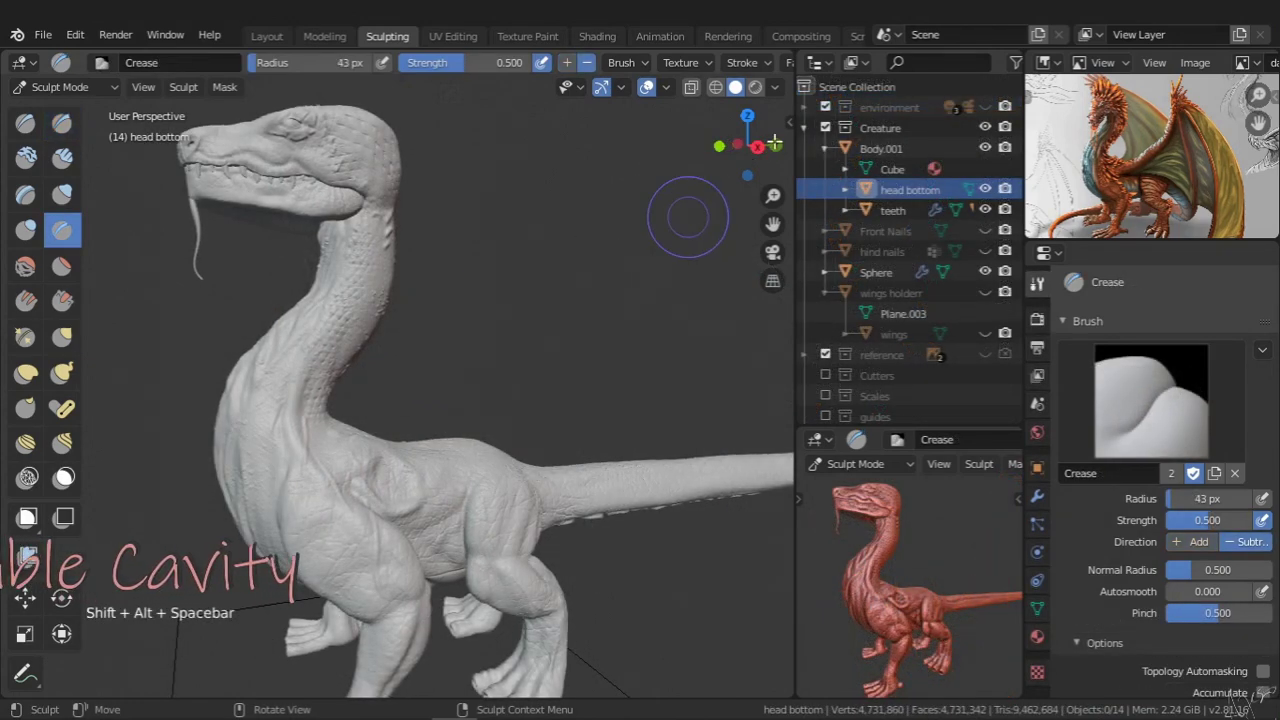
Enable Cavity in the main viewport's shading options and inspect the skin detail on the head and neck
left_click(775, 87)
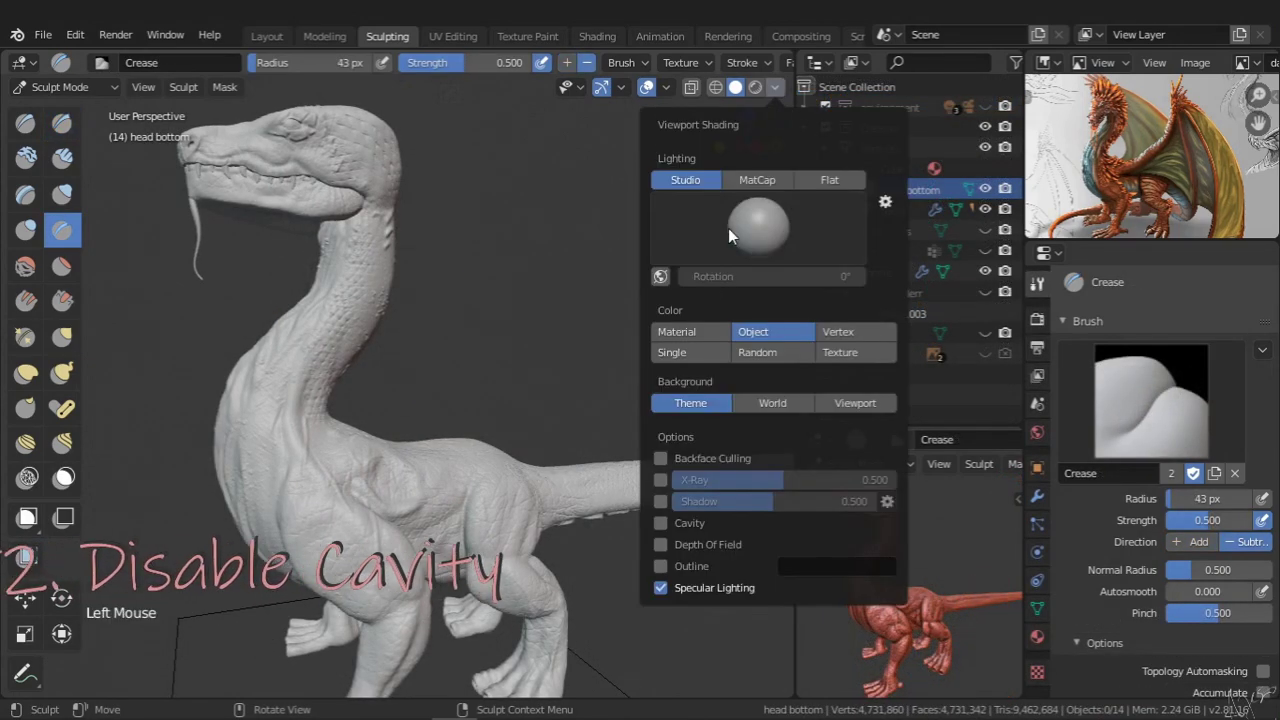
left_click(660, 522)
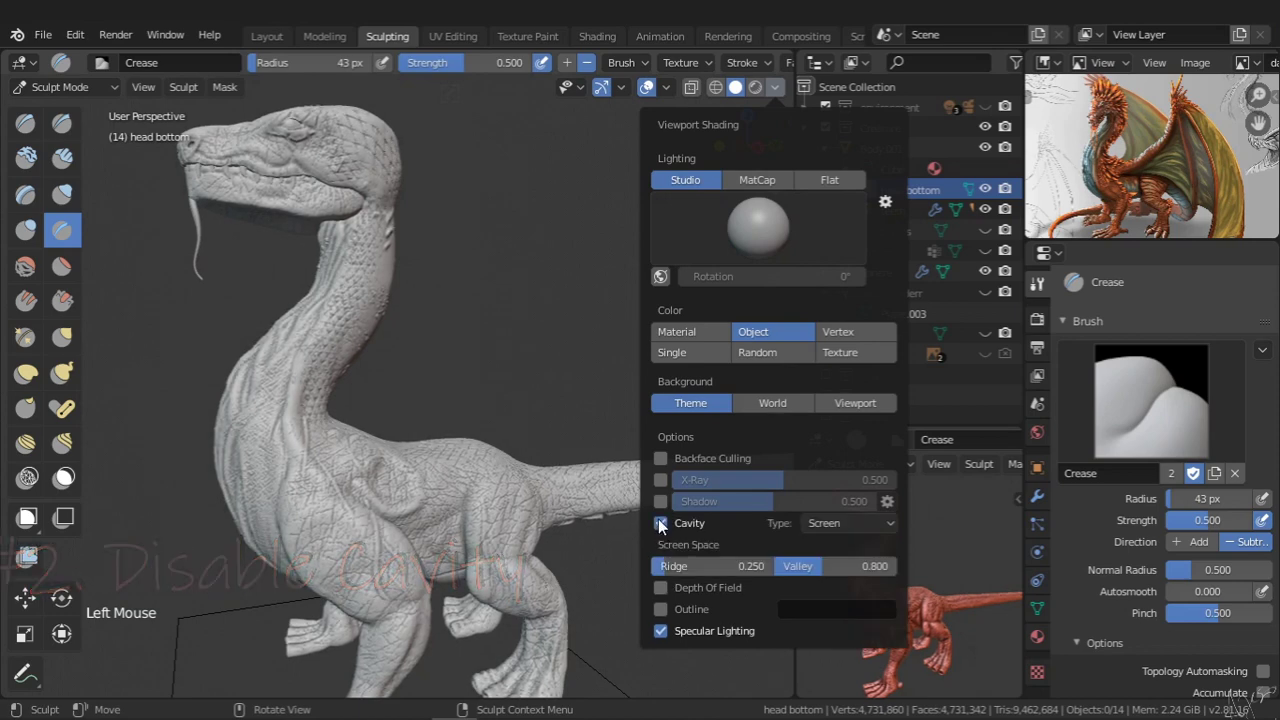
middle_click(463, 351, "shift")
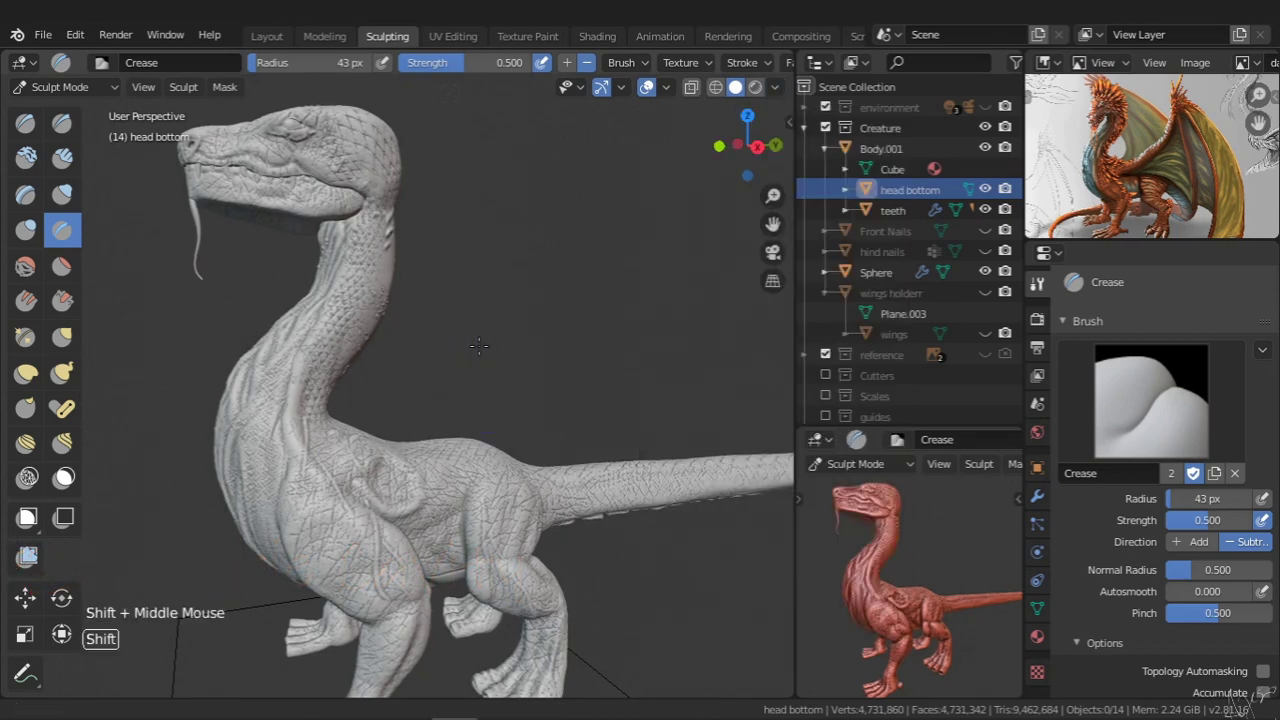
mouse_move(463, 351)
middle_mouse_down("shift")
mouse_move(477, 363)
mouse_move(443, 306)
mouse_move(560, 394)
middle_mouse_up("shift")
mouse_move(386, 349)
middle_mouse_down("ctrl")
mouse_move(363, 329)
mouse_move(410, 455)
middle_mouse_up("ctrl")
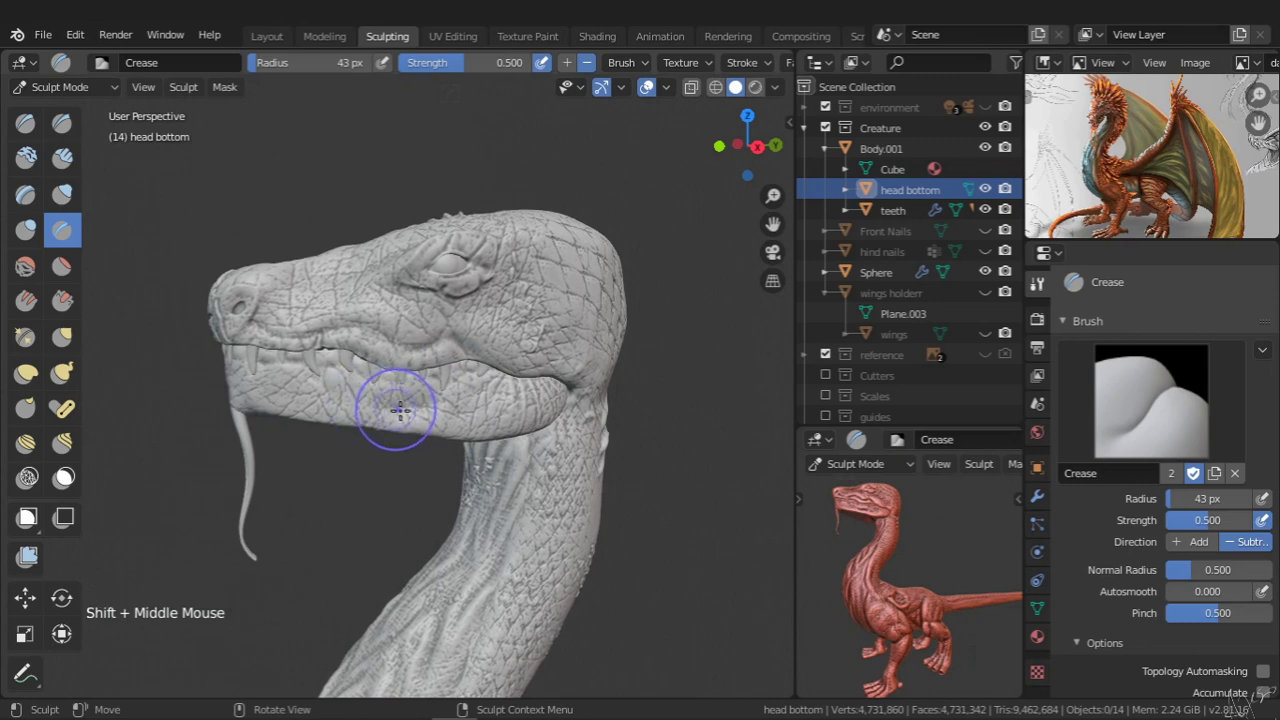
left_click_drag(399, 410, 477, 370)
middle_click_drag(565, 388, 563, 334)
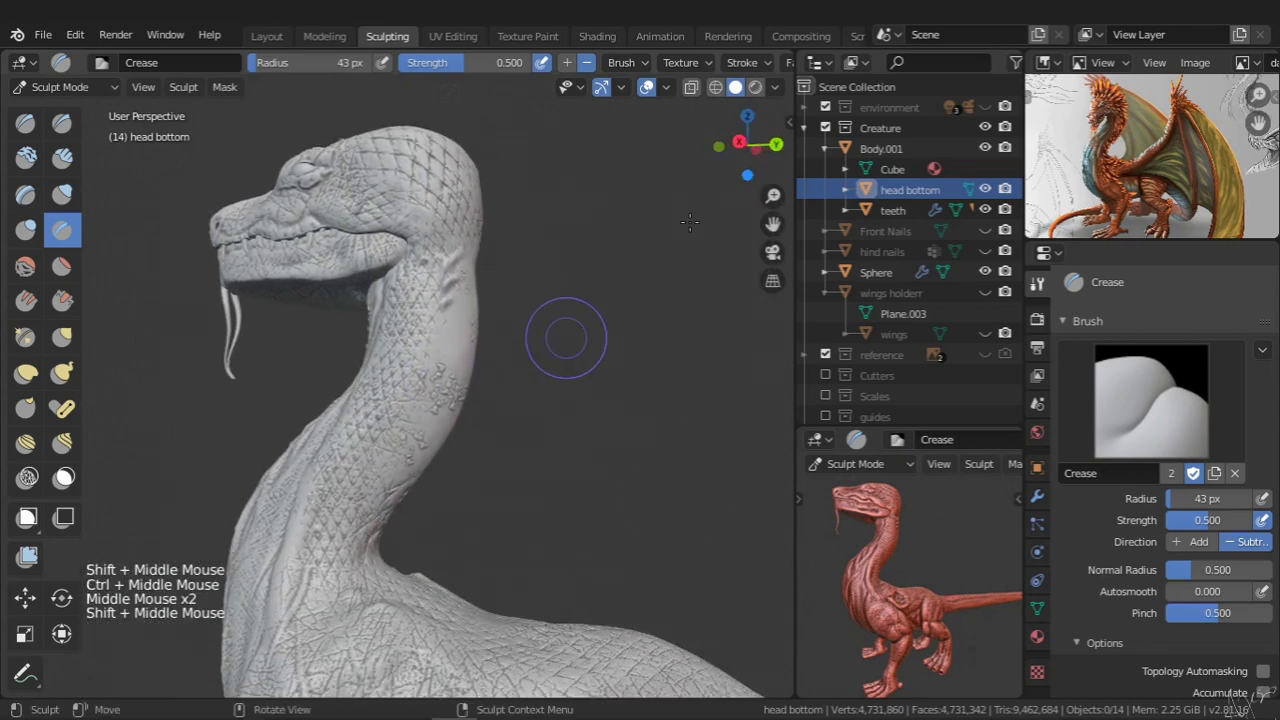
Turn Cavity shading off in the main viewport and look over the body
left_click(774, 88)
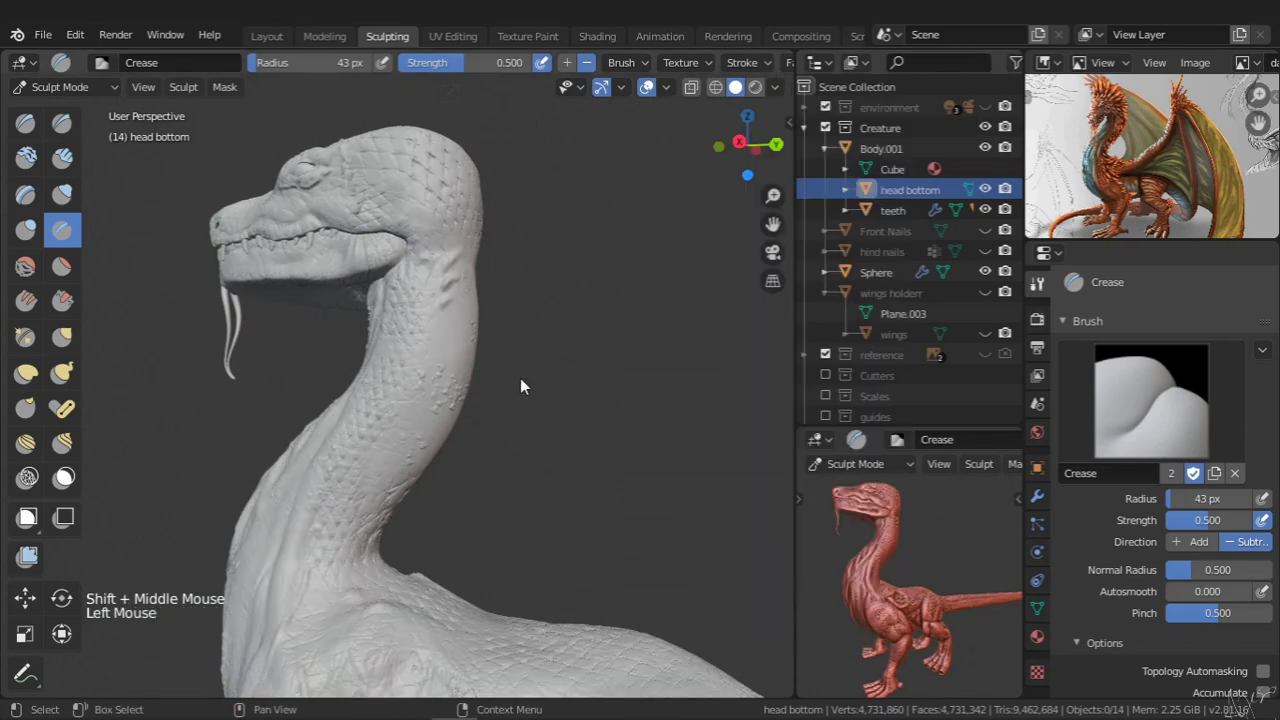
mouse_move(520, 378)
middle_mouse_down("ctrl")
mouse_move(530, 450)
mouse_move(622, 447)
mouse_move(603, 439)
middle_mouse_up("ctrl")
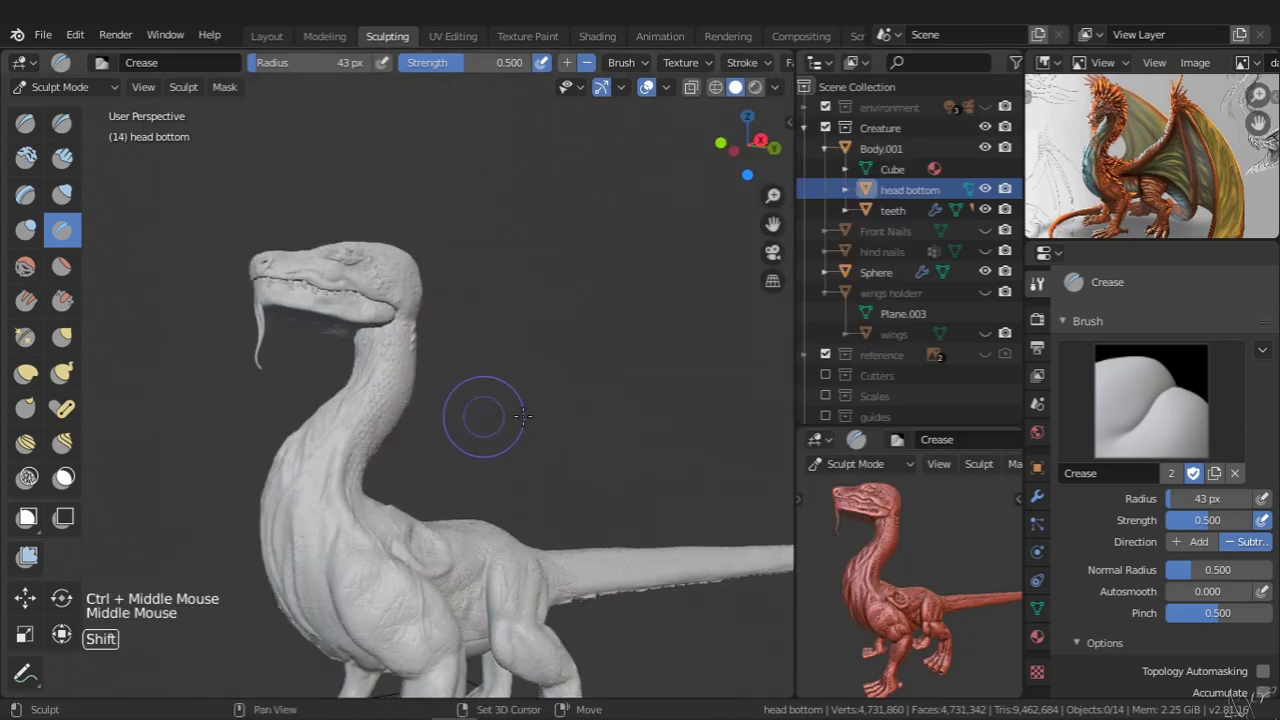
middle_click_drag(488, 417, 520, 375, "shift")
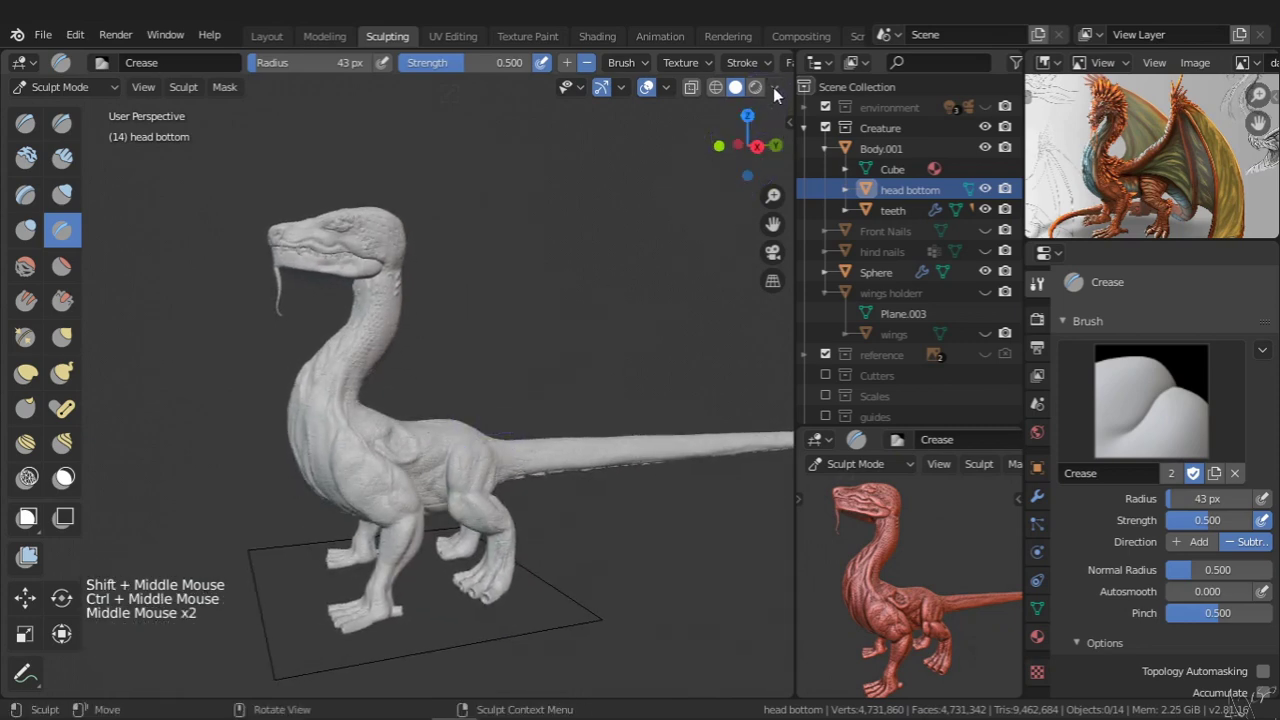
Switch the main viewport's lighting to MatCap and try several matcaps, ending on the glossy green one
left_click(775, 87)
left_click(748, 181)
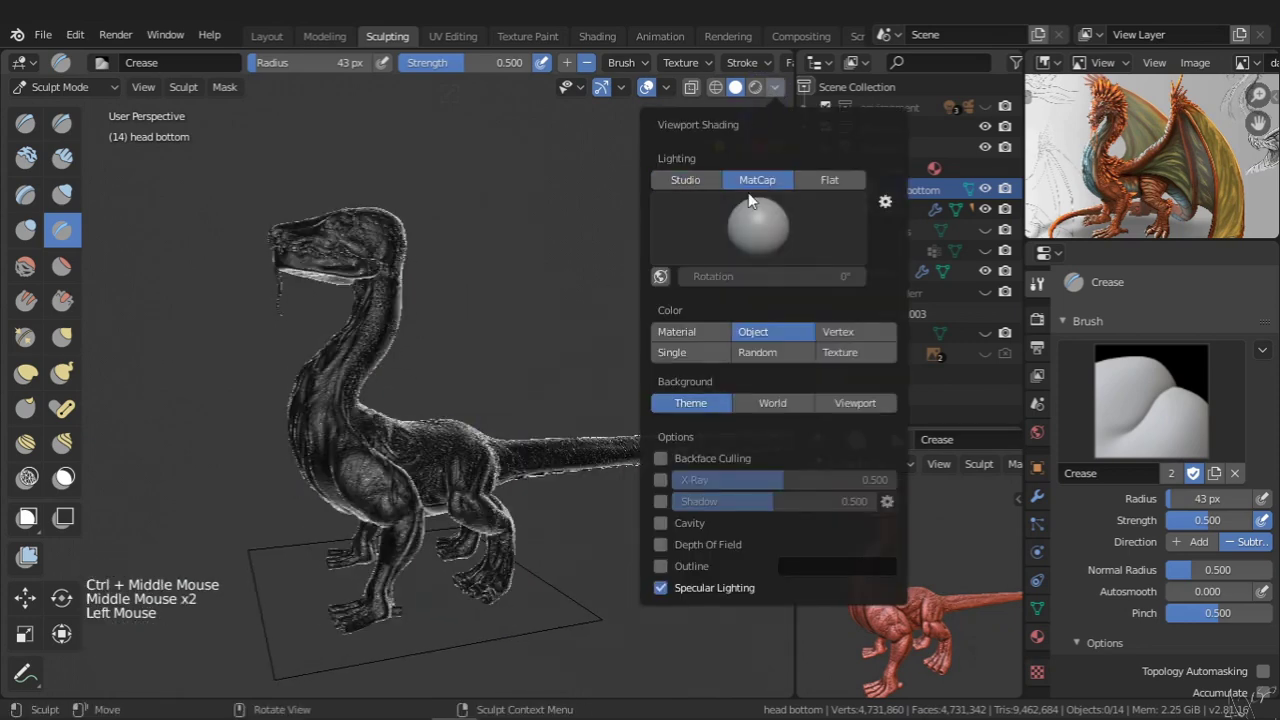
left_click(741, 262)
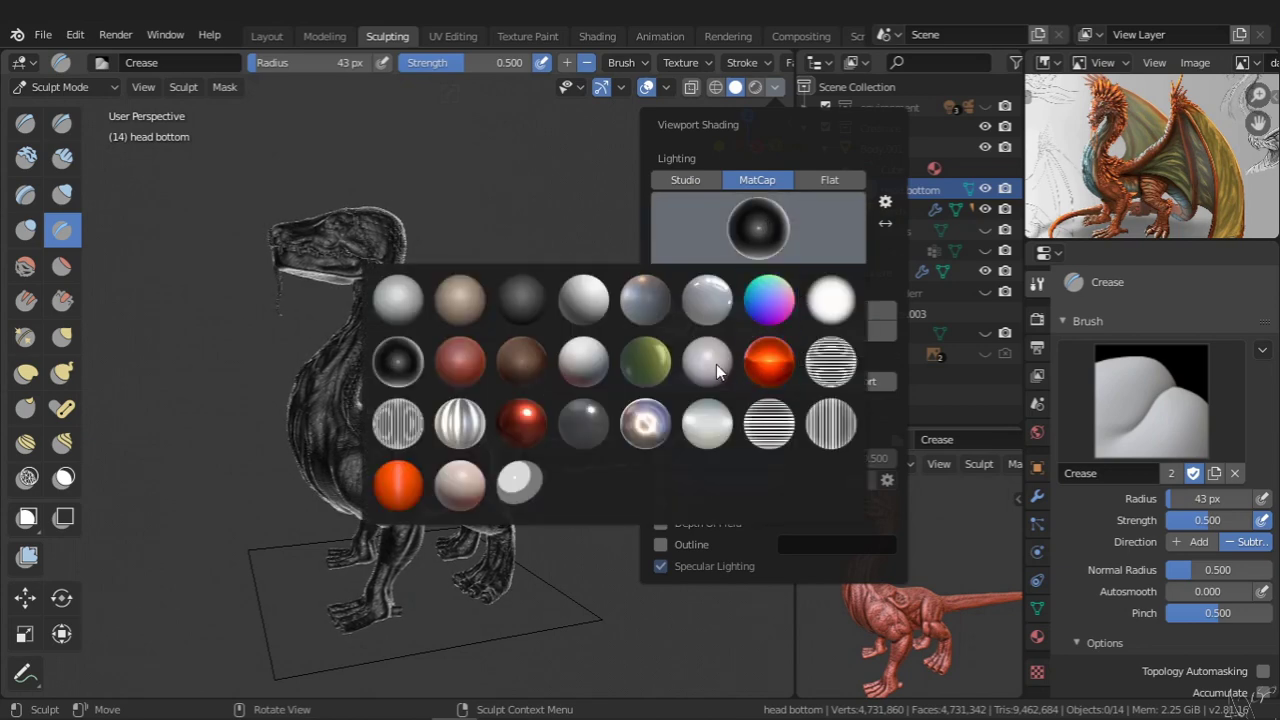
left_click(714, 364)
left_click(763, 249)
left_click(768, 297)
left_click(761, 252)
left_click(648, 362)
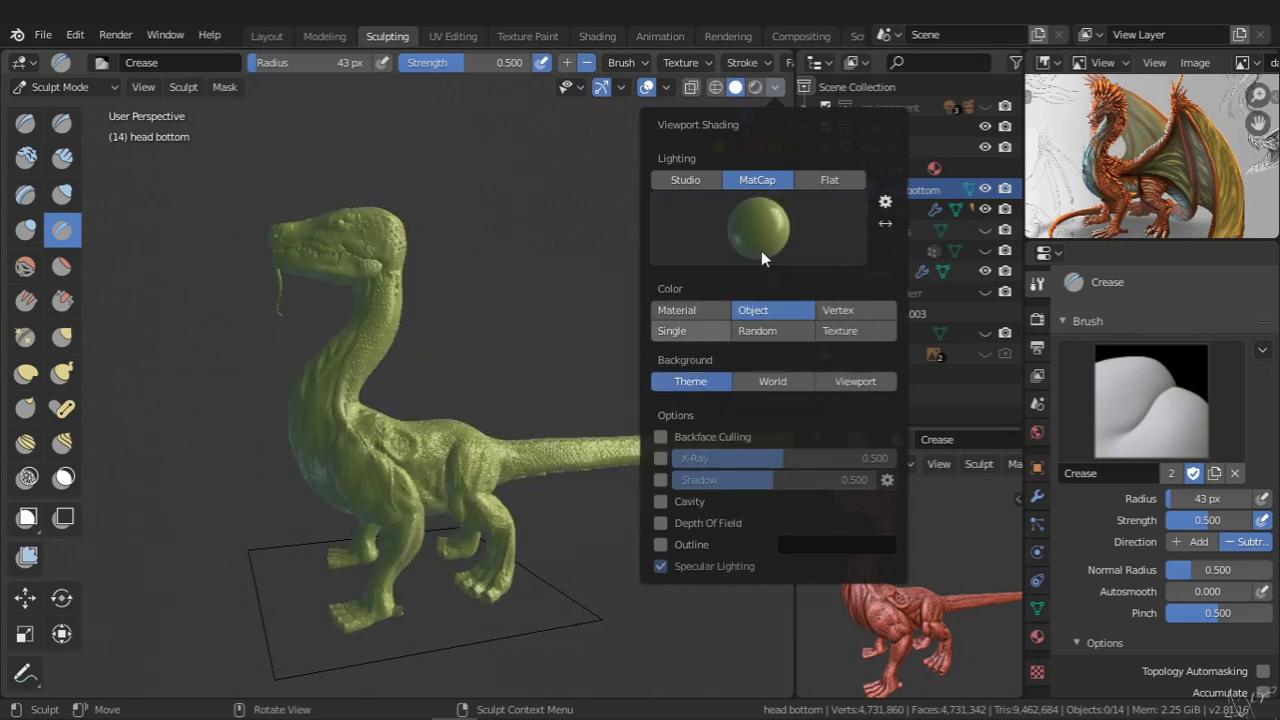
Set the main viewport's matcap to the beige basic_2.exr and look over the creature
left_click(762, 254)
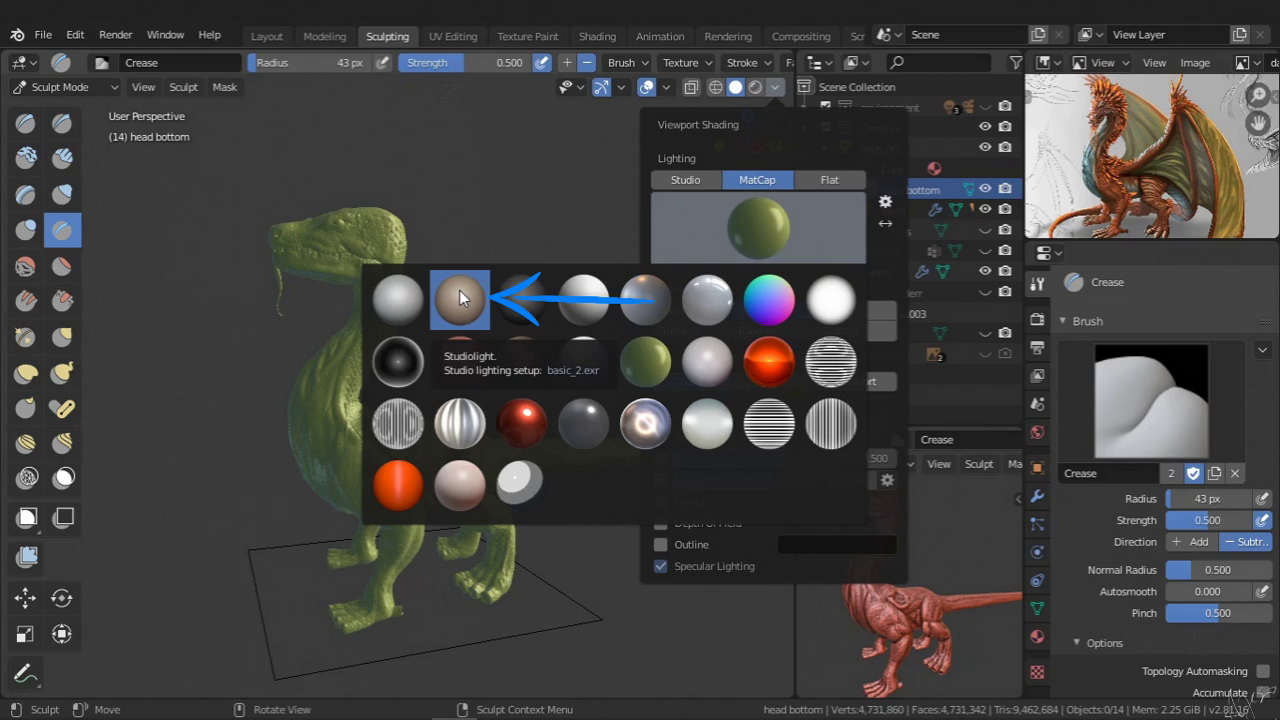
left_click(458, 298)
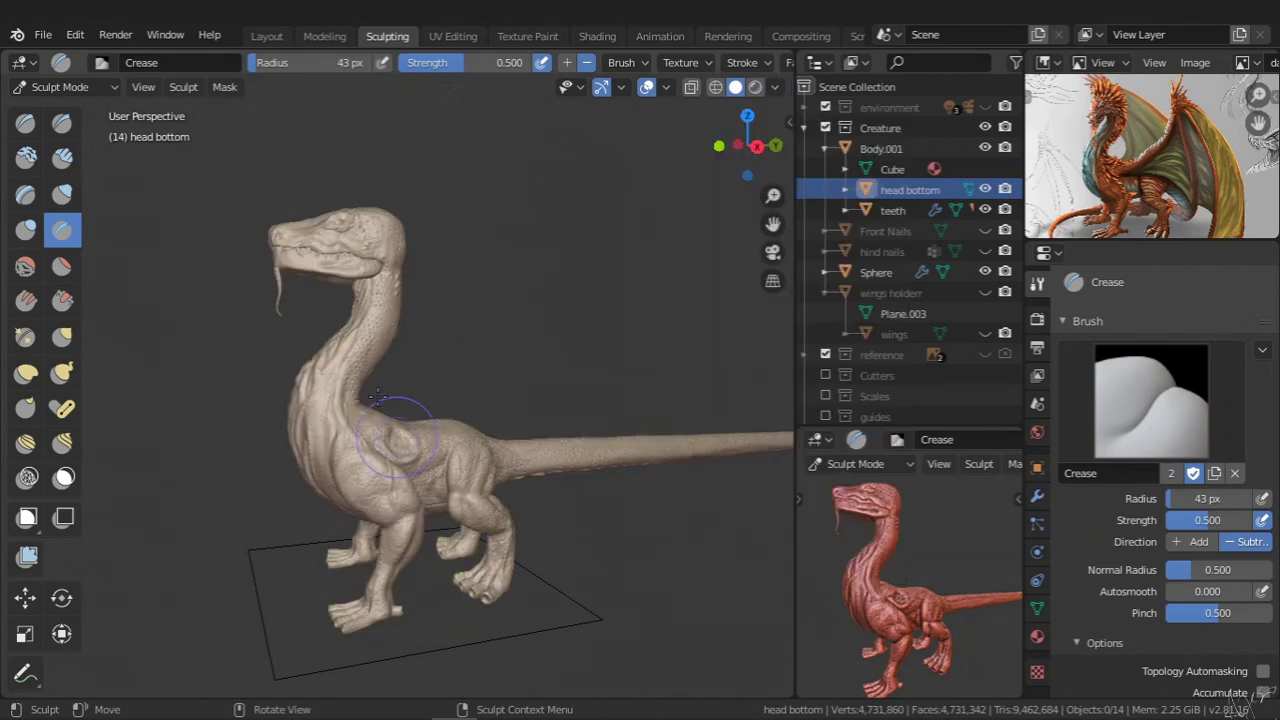
mouse_move(378, 398)
middle_mouse_down("ctrl")
mouse_move(366, 251)
mouse_move(380, 446)
mouse_move(400, 370)
mouse_move(425, 390)
mouse_move(373, 385)
mouse_move(457, 389)
mouse_move(424, 484)
middle_mouse_up("ctrl")
middle_click_drag(471, 335, 468, 385, "shift")
middle_click_drag(468, 385, 460, 470, "shift")
middle_click_drag(460, 440, 480, 435)
Check the Cavity option's quick favorite assignment and turn Cavity shading on through that favorite
left_click(774, 87)
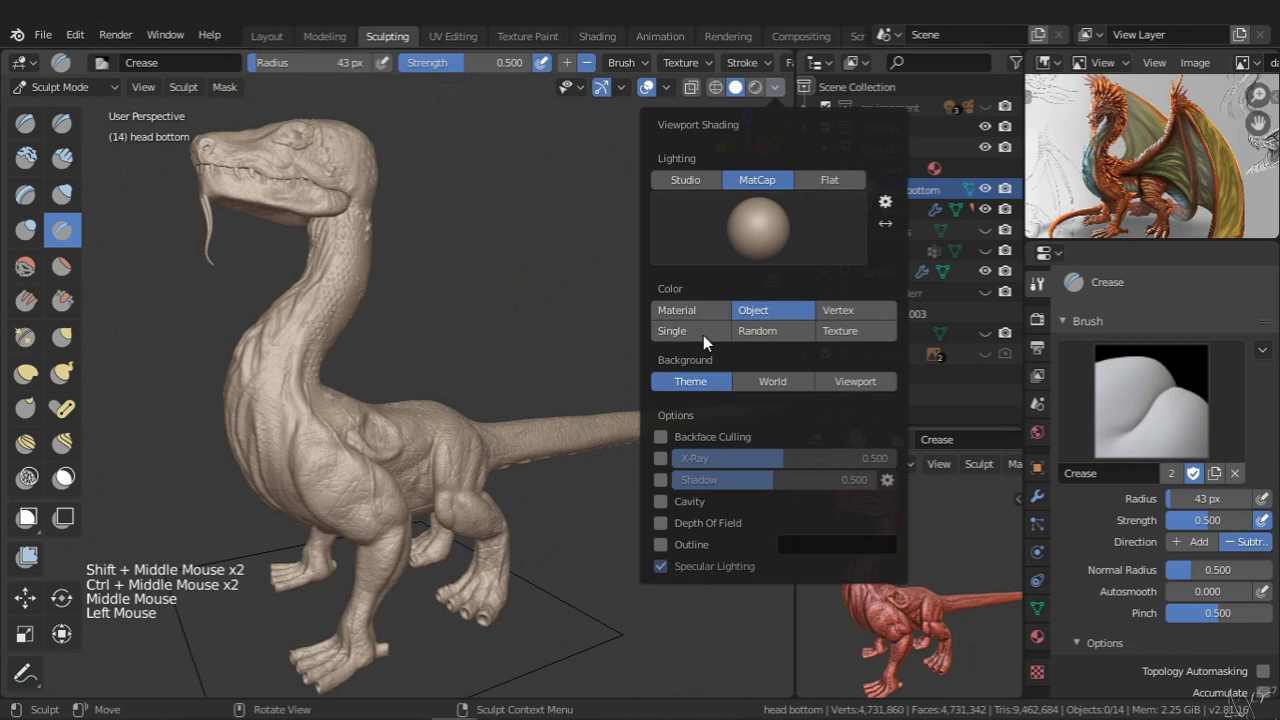
right_click(661, 502)
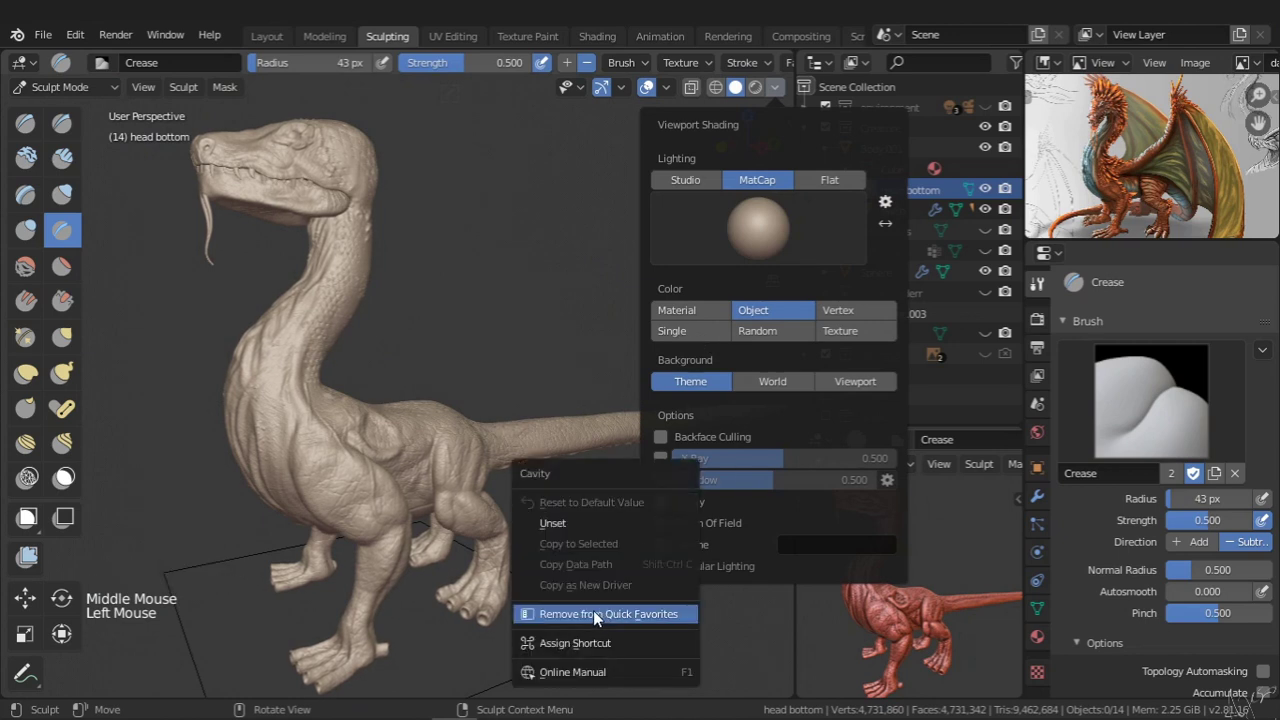
key("q")
key("q")
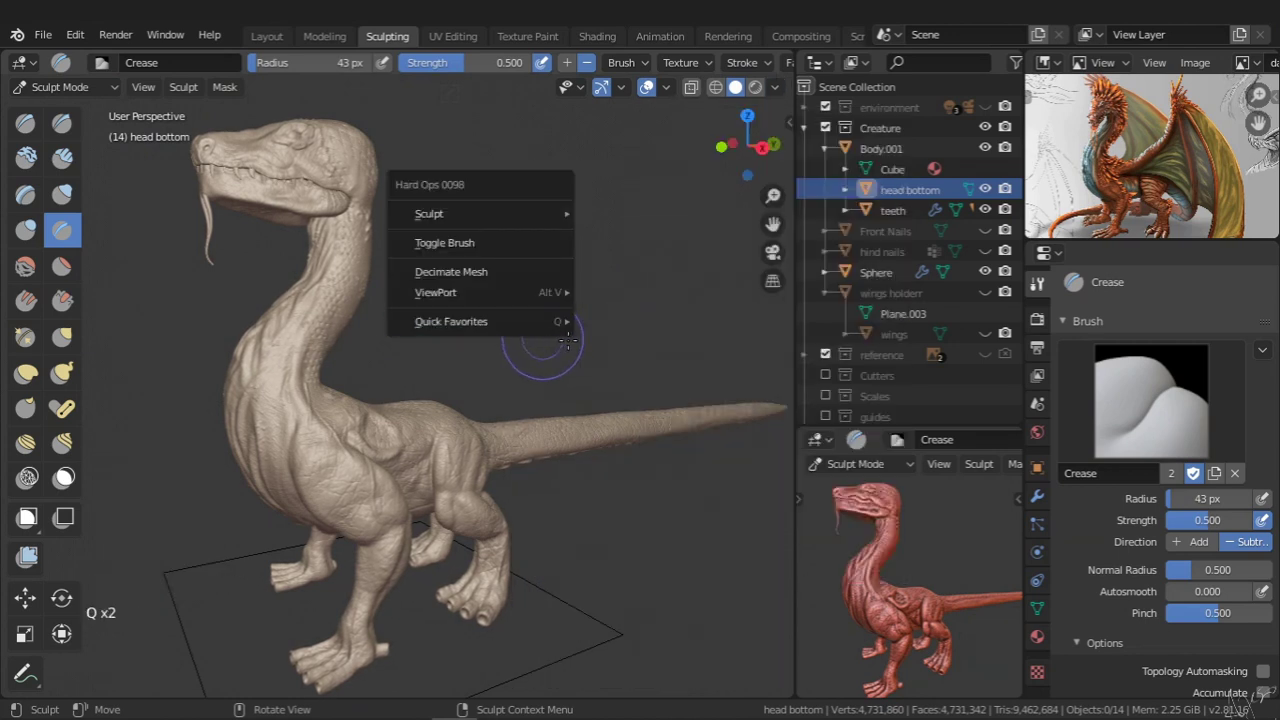
mouse_move(471, 321)
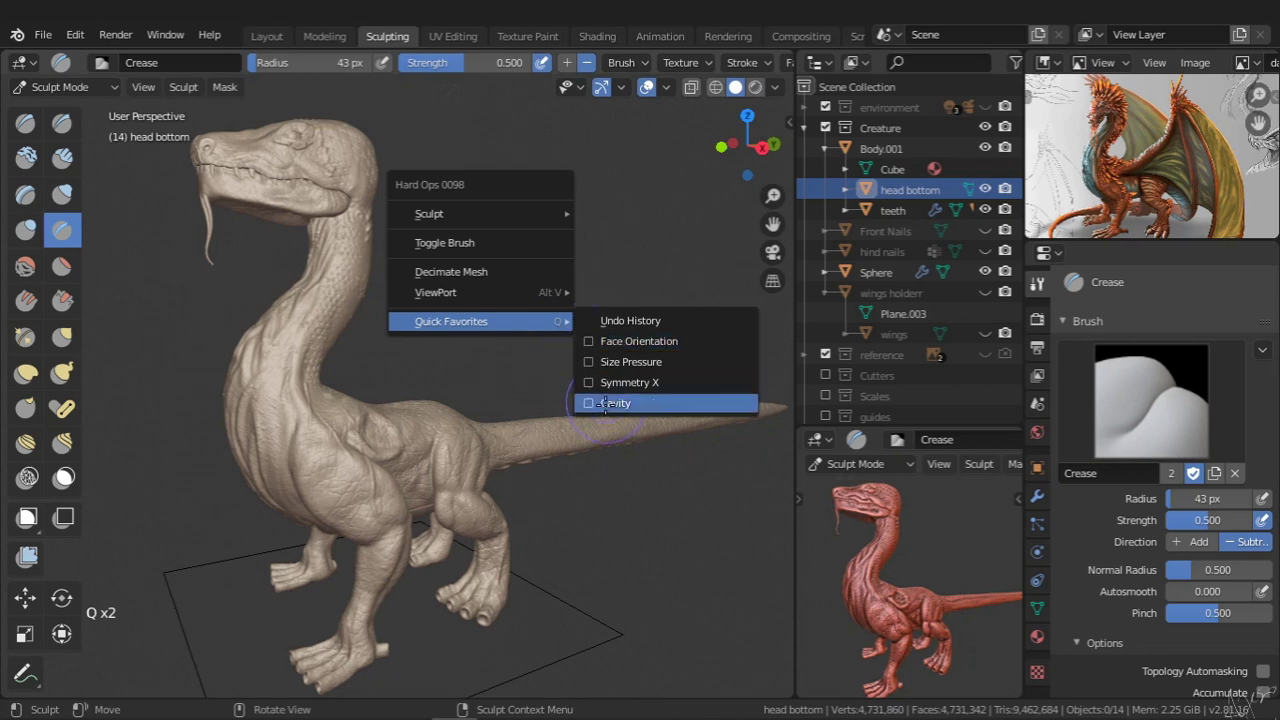
left_click(690, 401)
Turn Cavity shading off through its quick favorite
key("q")
key("q")
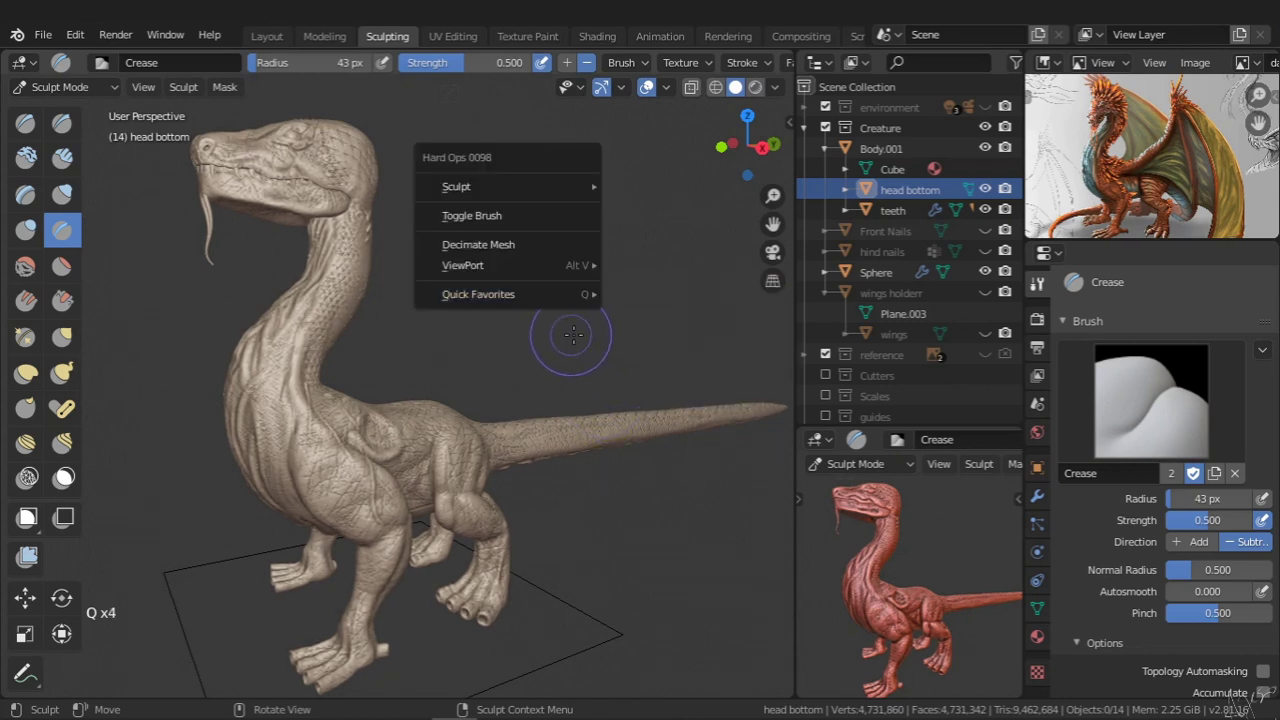
mouse_move(585, 294)
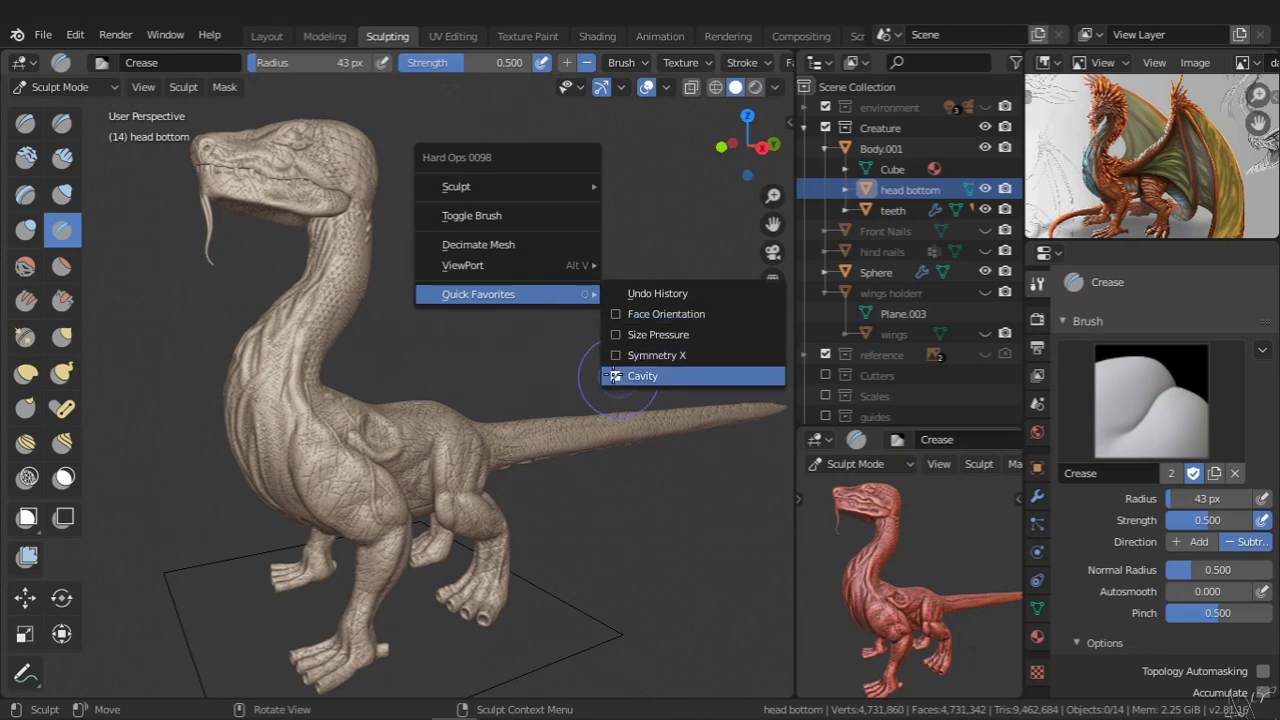
left_click(636, 374)
middle_click_drag(561, 300, 543, 386, "ctrl")
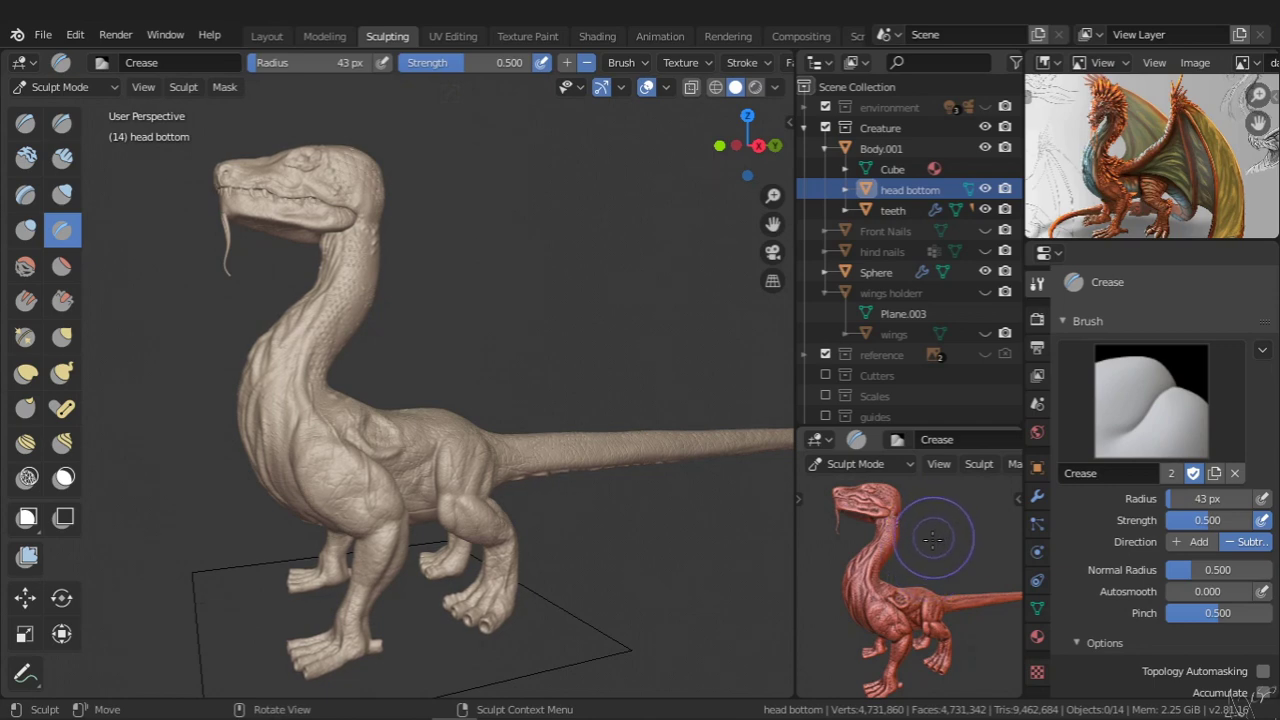
Maximize the smaller viewport with the red matcap and set its shading color to Random
key("ctrl+space")
mouse_move(849, 223)
middle_mouse_down("ctrl")
mouse_move(813, 281)
mouse_move(840, 256)
middle_mouse_up("ctrl")
left_click(1260, 88)
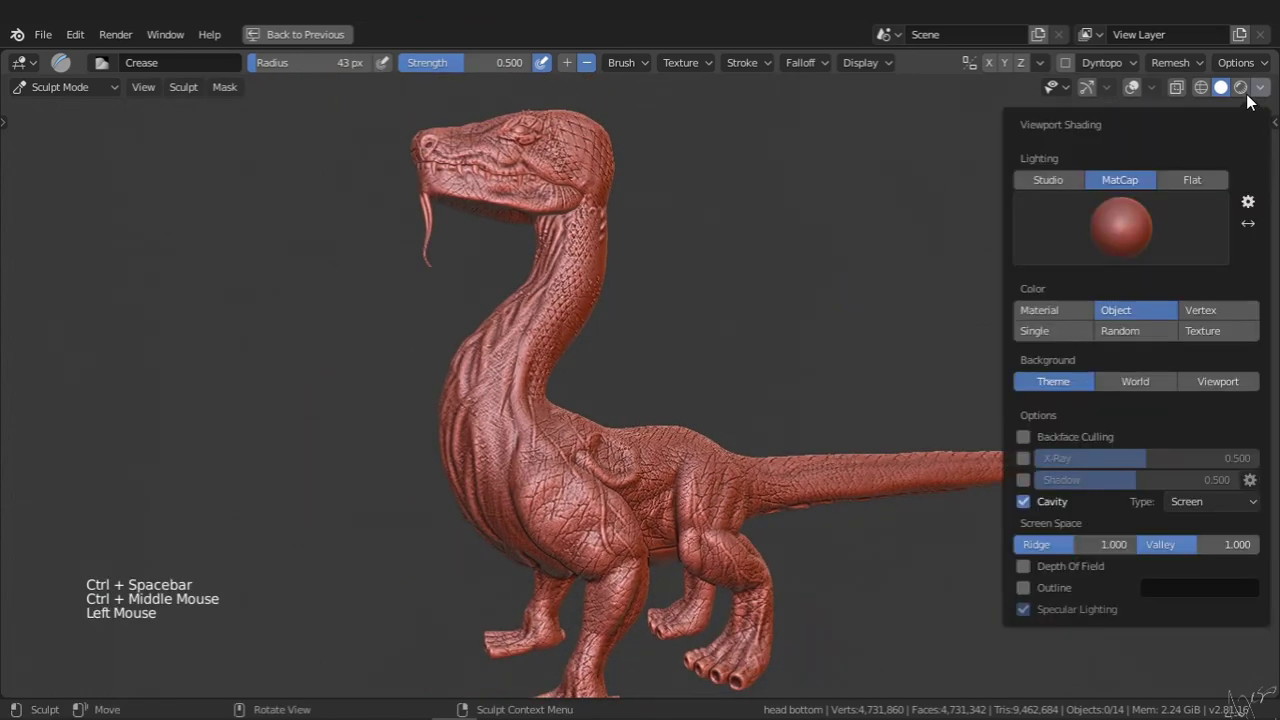
left_click(1118, 331)
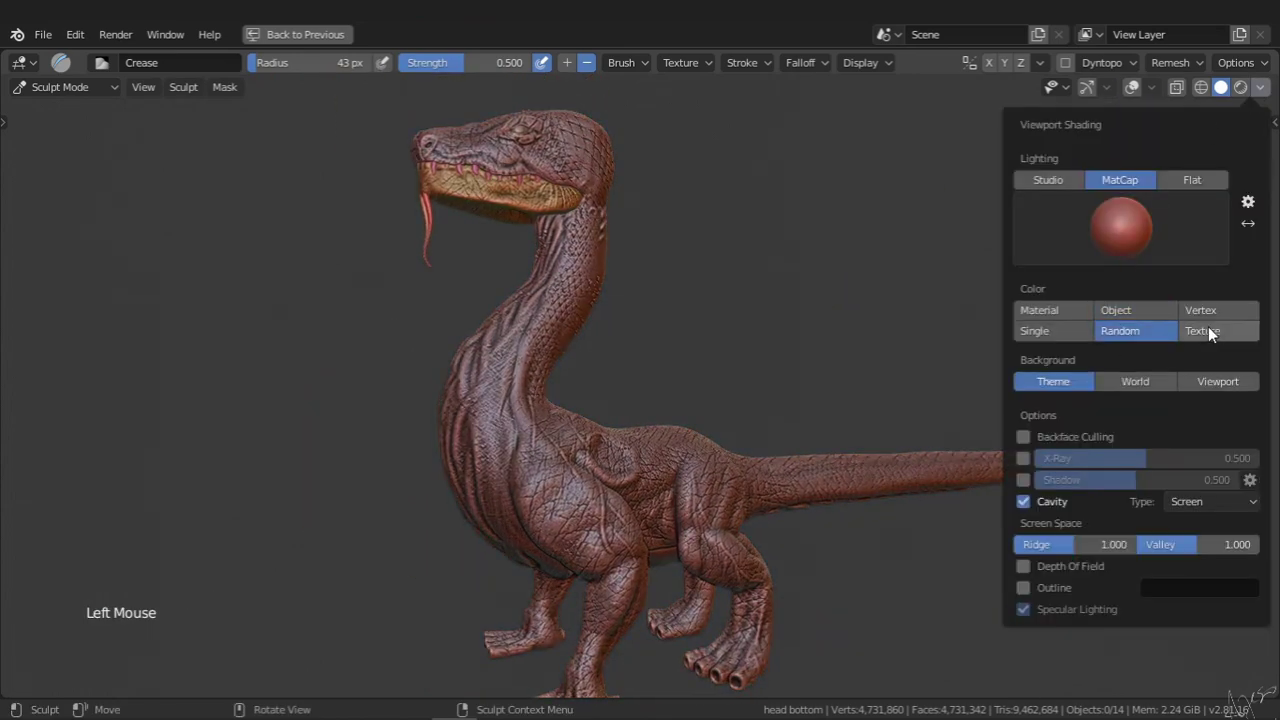
Set the red viewport's shading color to Material, leave Cavity enabled after toggling it, and restore the multi-pane layout
left_click(1208, 329)
left_click(1047, 312)
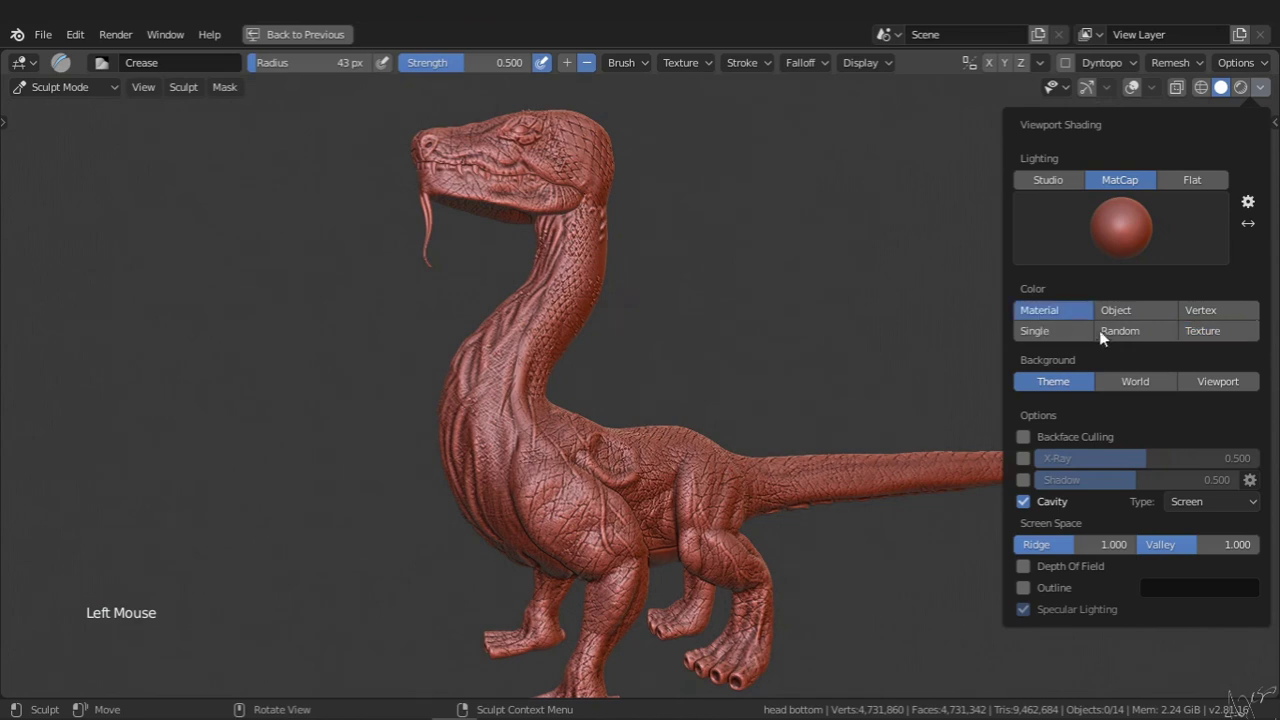
left_click(1024, 502)
left_click(1024, 502)
key("ctrl+space")
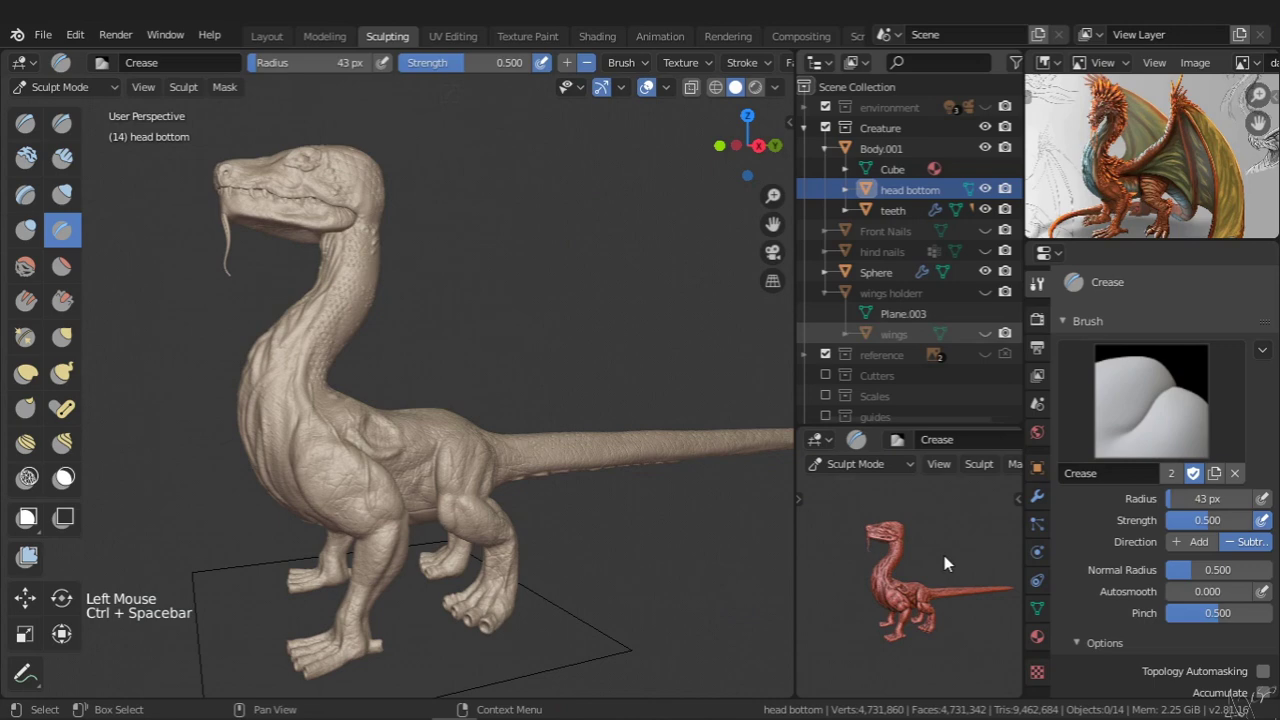
middle_click_drag(960, 554, 940, 500, "ctrl")
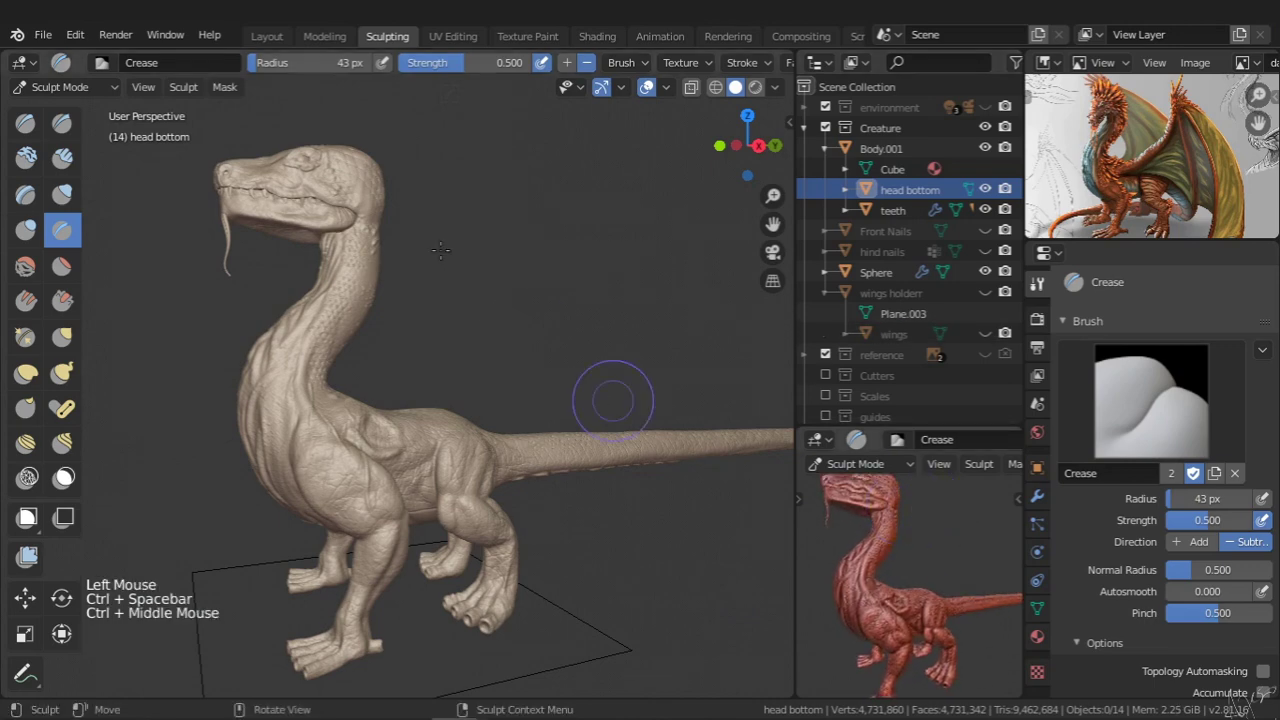
middle_click_drag(527, 332, 562, 398, "shift")
middle_click_drag(439, 442, 530, 362)
middle_click_drag(453, 423, 429, 414)
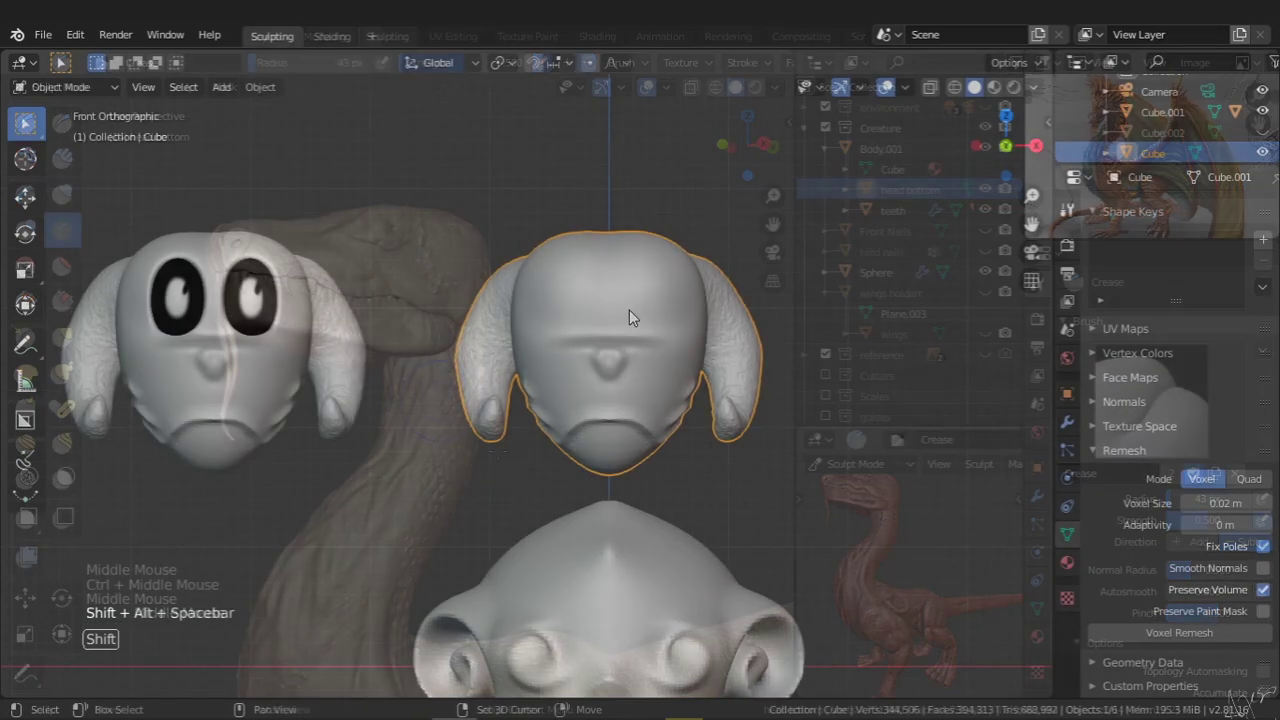
Duplicate the selected eyeless head twice, placing the copies above it on either side so that they overlap the original
mouse_move(629, 309)
middle_mouse_down("shift")
mouse_move(635, 281)
mouse_move(631, 312)
middle_mouse_up("shift")
key("shift+d")
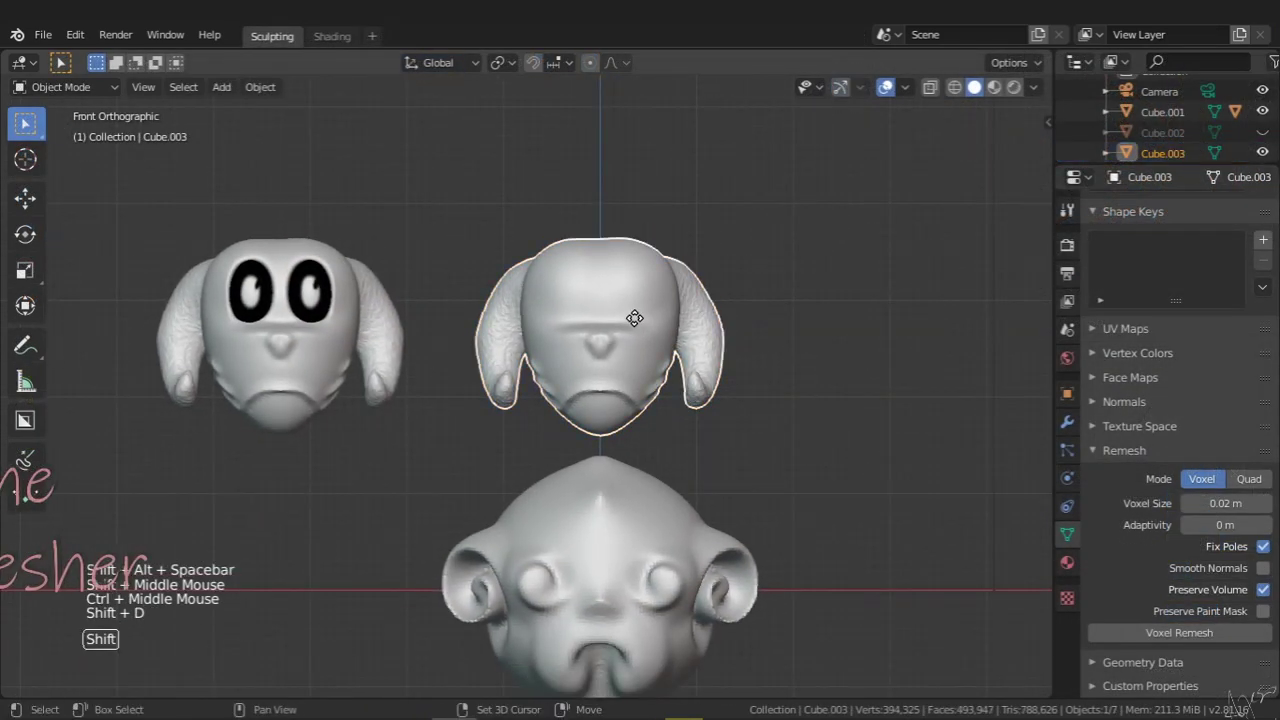
left_click(549, 222)
key("shift+s")
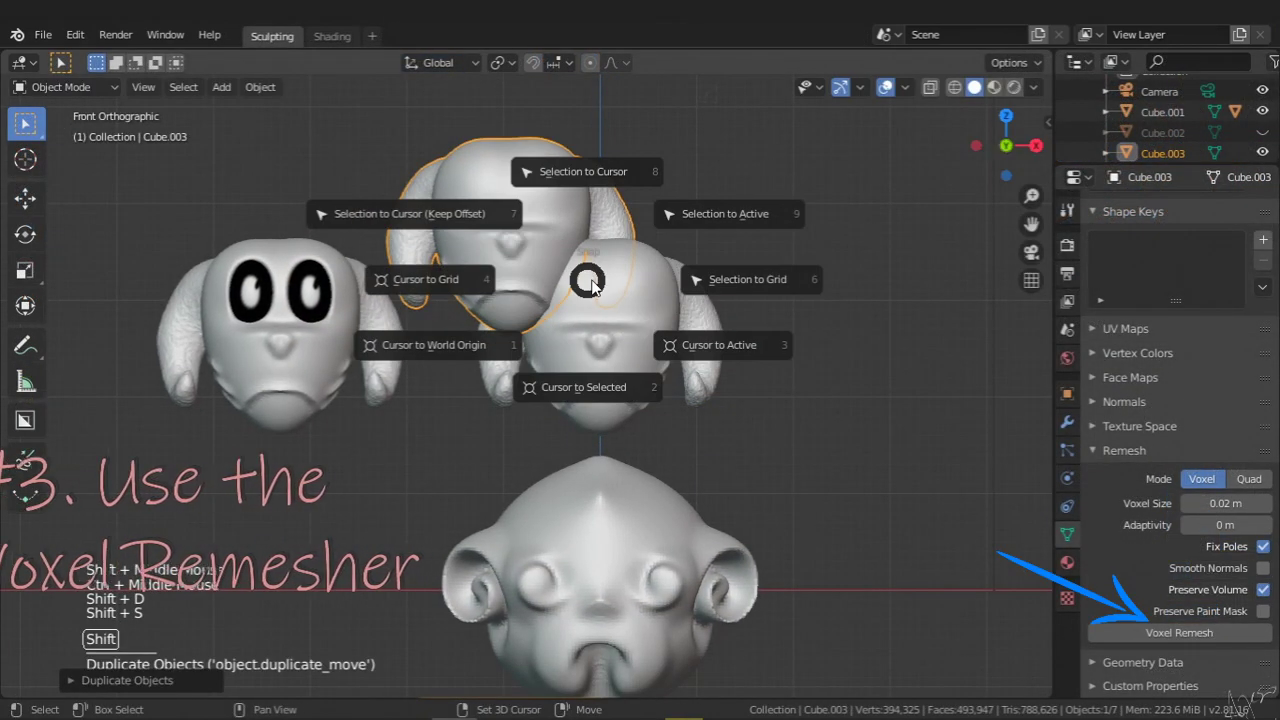
key("shift+d")
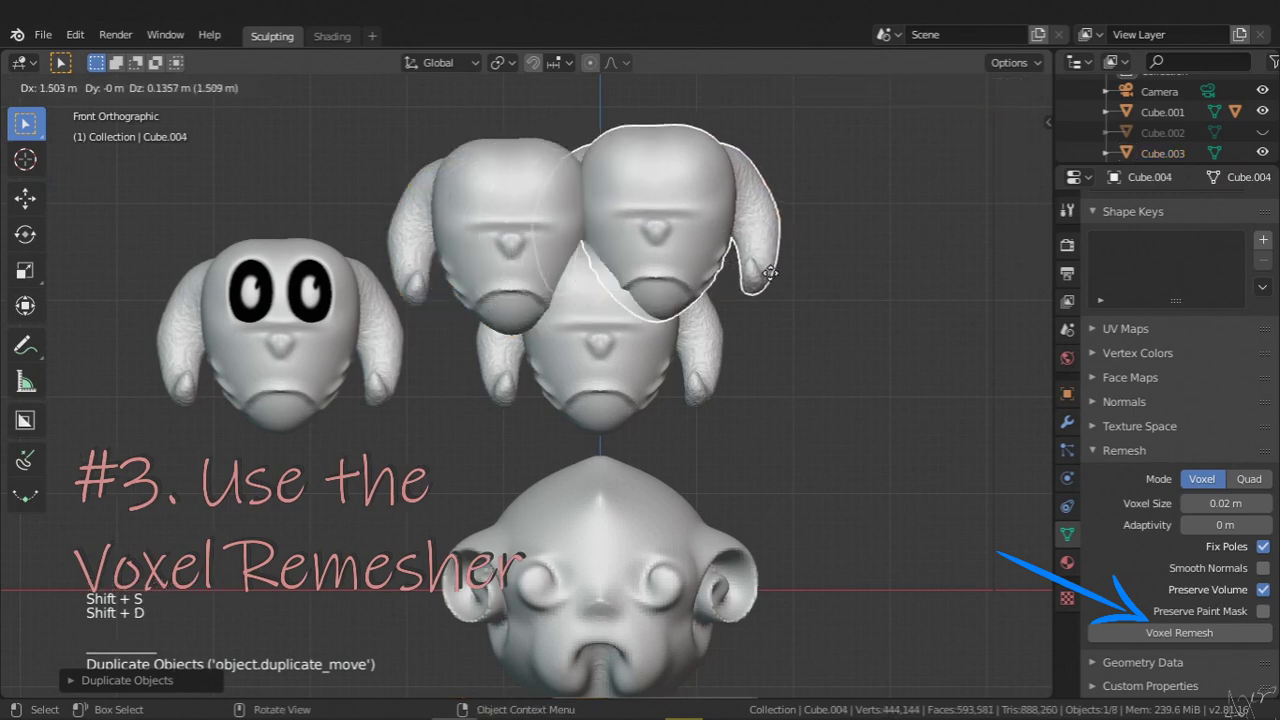
left_click(760, 264)
Join the two head copies with the original eyeless head, which stays the active object
left_click(542, 239)
left_click(654, 194, "shift")
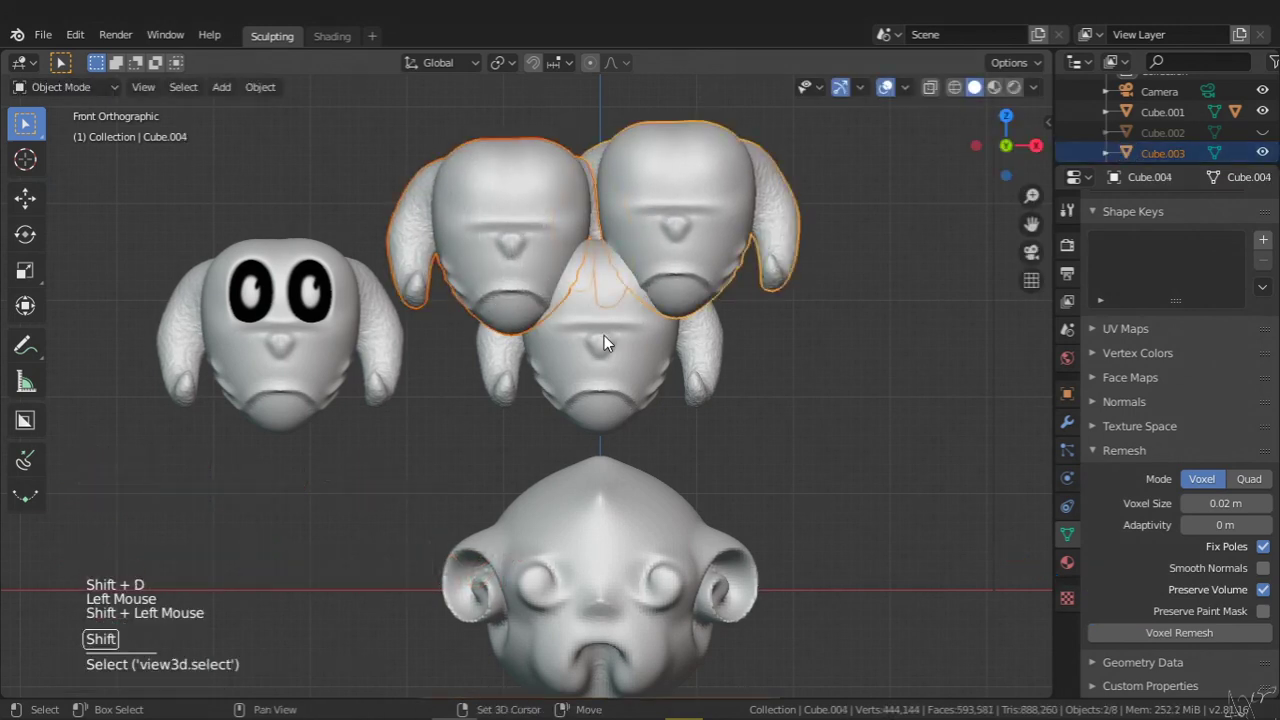
left_click(620, 348, "shift")
key("ctrl+j")
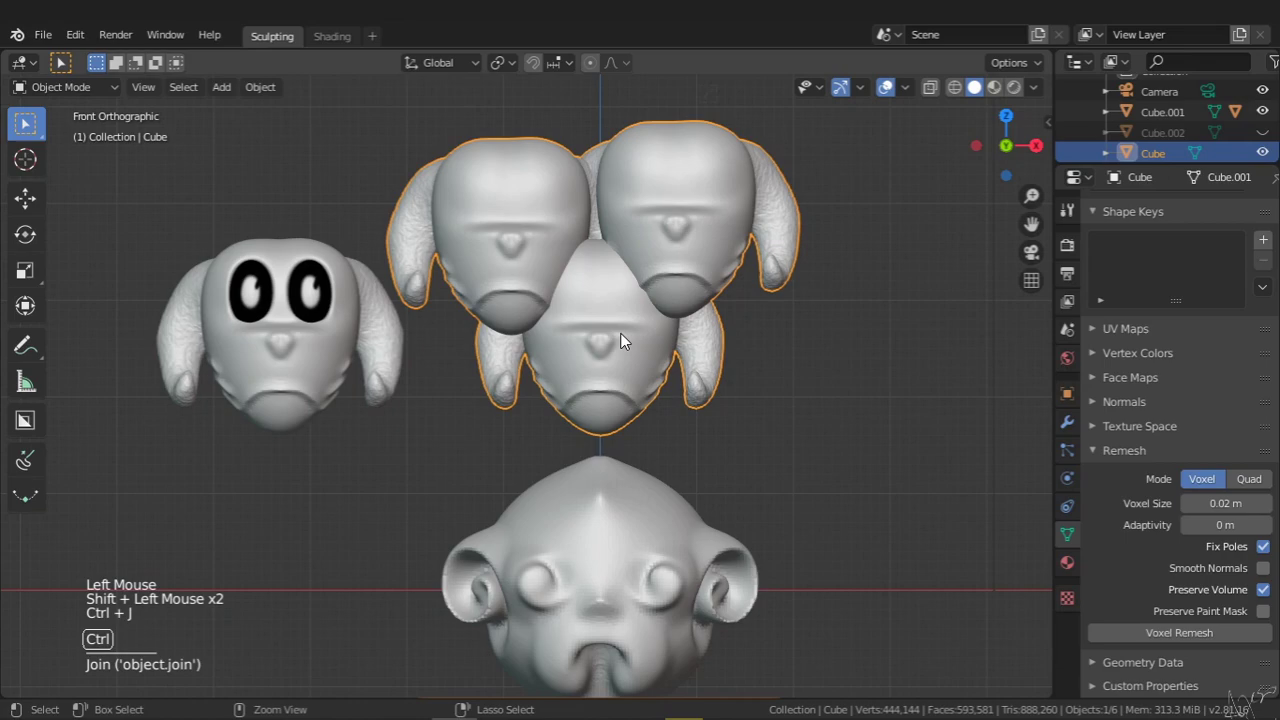
Switch the joined heads to Sculpt Mode and turn on the Wireframe overlay through the quick favorites
key("Tab")
left_click(634, 355)
key("q")
mouse_move(580, 334)
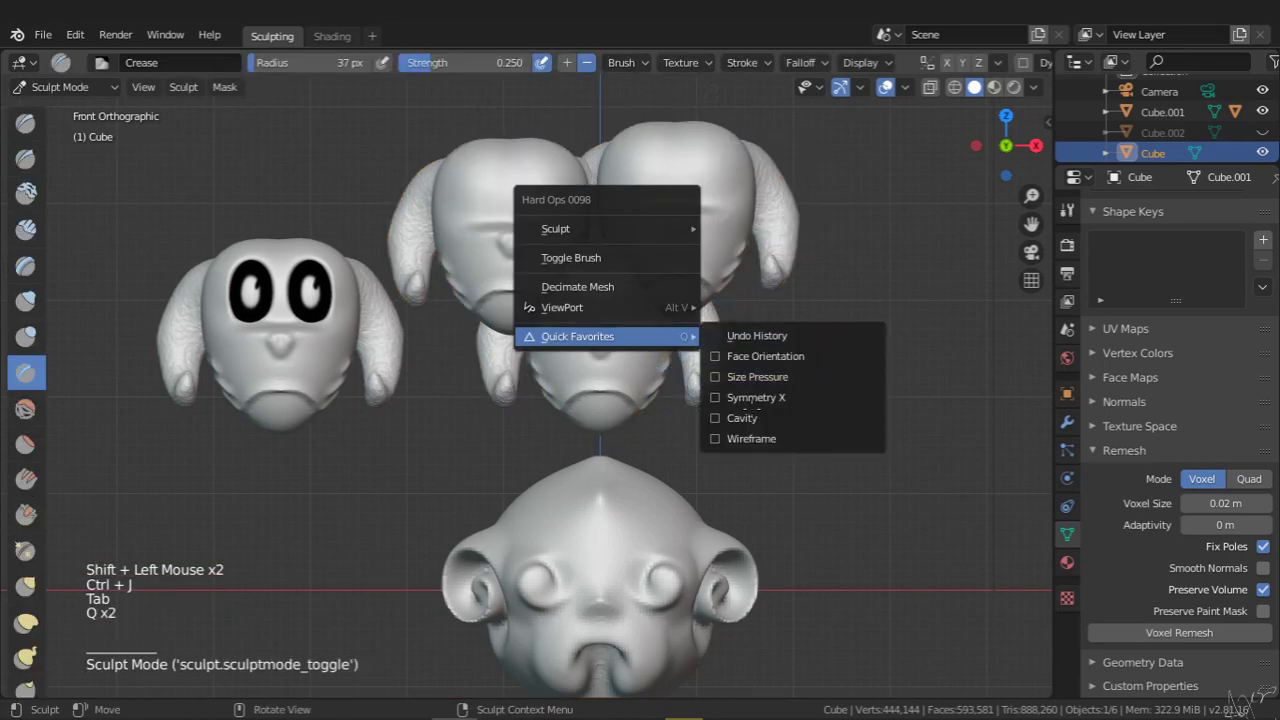
key("q")
left_click(760, 436)
middle_click_drag(689, 372, 630, 340, "ctrl")
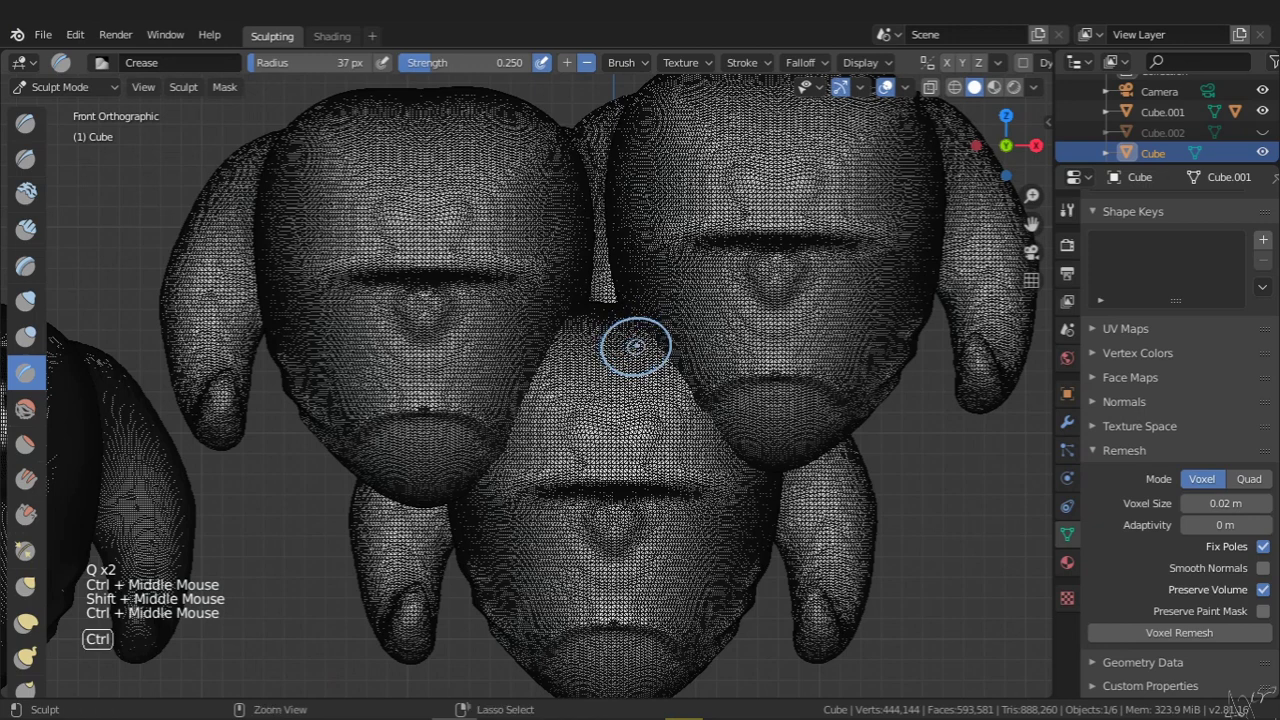
Voxel remesh the joined heads with the 0.02 m voxel size and smooth the seams where they meet
key("ctrl+r")
mouse_move(643, 322)
left_mouse_down("shift")
mouse_move(643, 340)
mouse_move(598, 318)
left_mouse_up("shift")
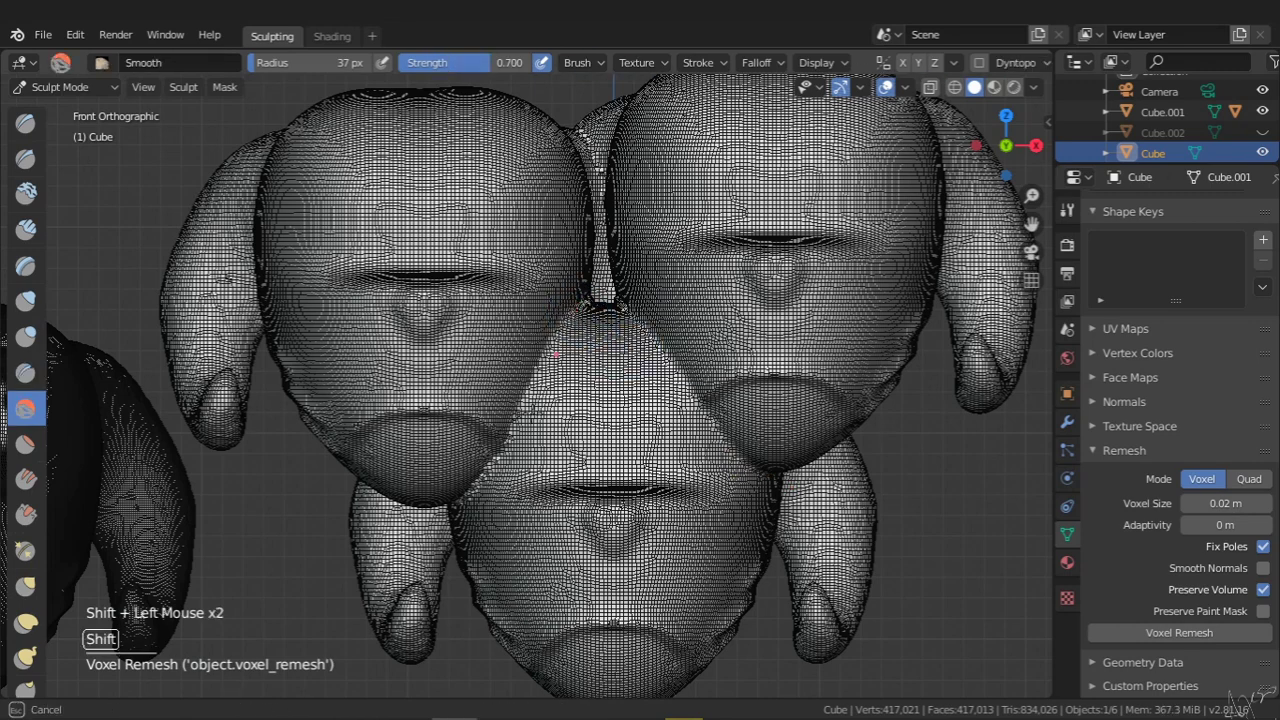
key("shift+c")
left_click_drag(491, 469, 491, 477, "shift")
middle_click_drag(491, 477, 575, 355, "shift")
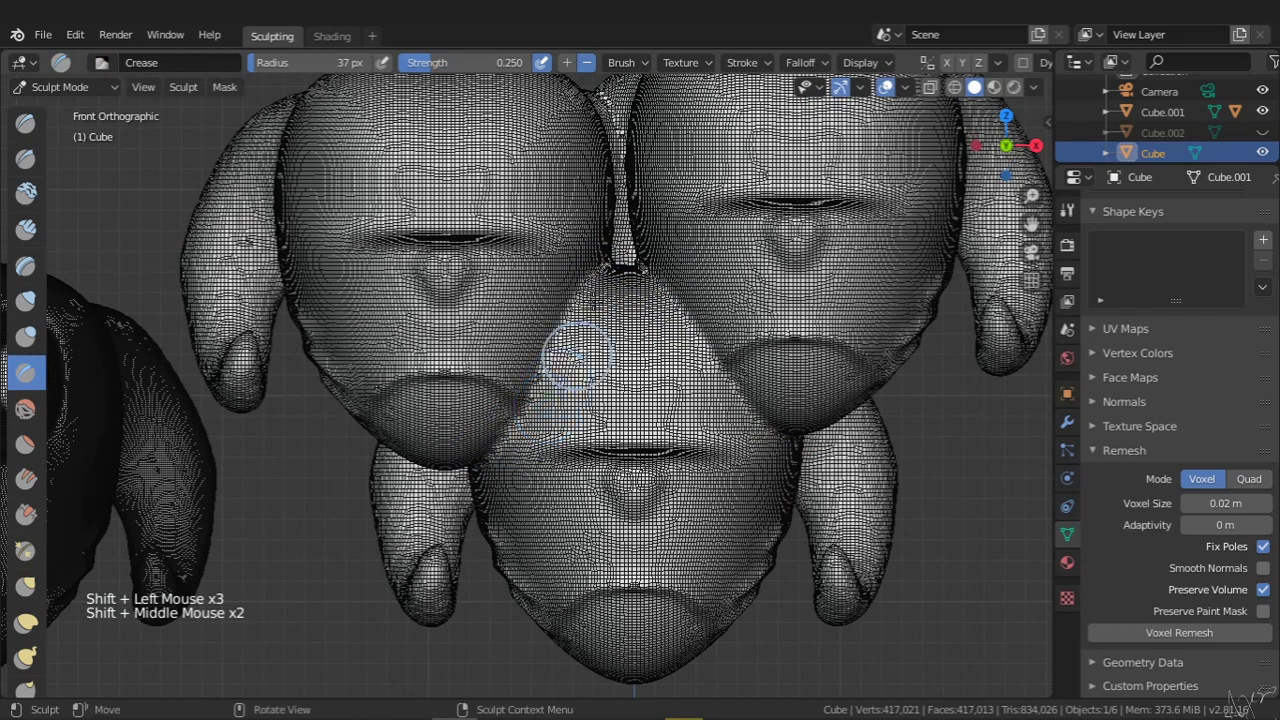
left_click_drag(575, 355, 585, 340, "shift")
Switch the joined heads back to Object Mode and inspect their remeshed wireframe up close
mouse_move(585, 340)
middle_mouse_down("ctrl")
mouse_move(543, 414)
mouse_move(620, 366)
middle_mouse_up("ctrl")
key("Tab")
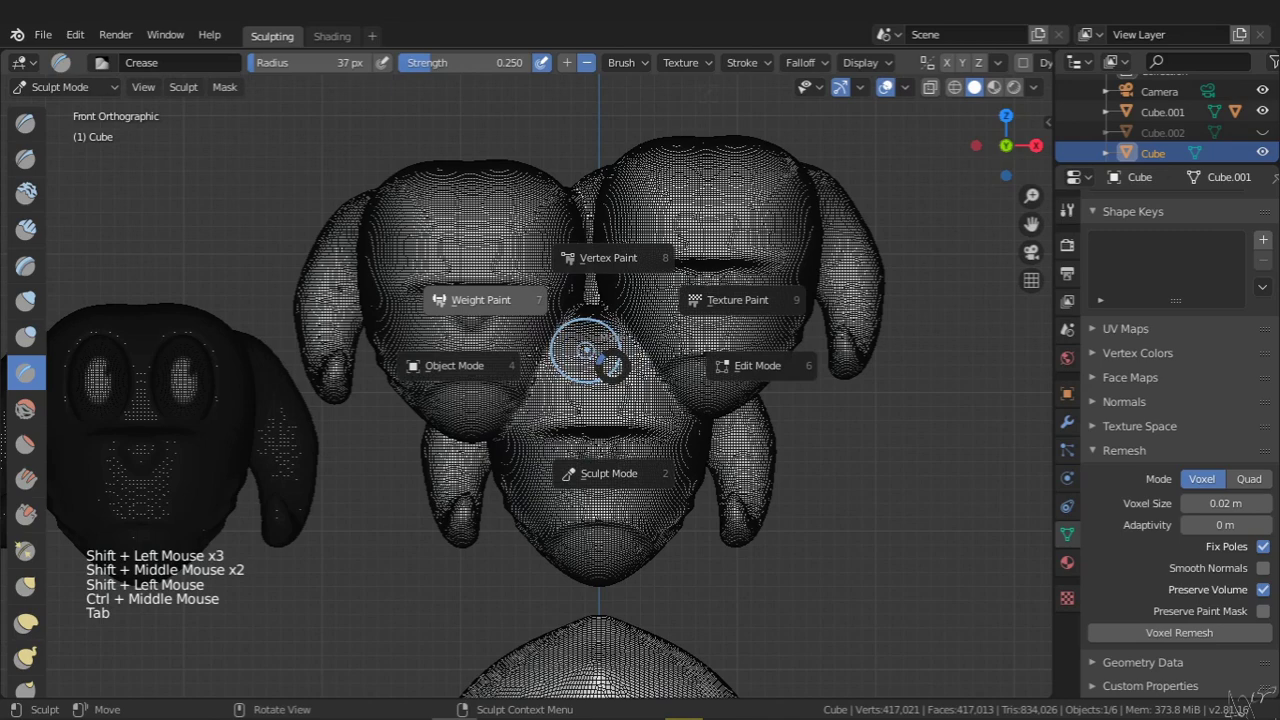
left_click(462, 368)
middle_click_drag(493, 343, 596, 232, "ctrl")
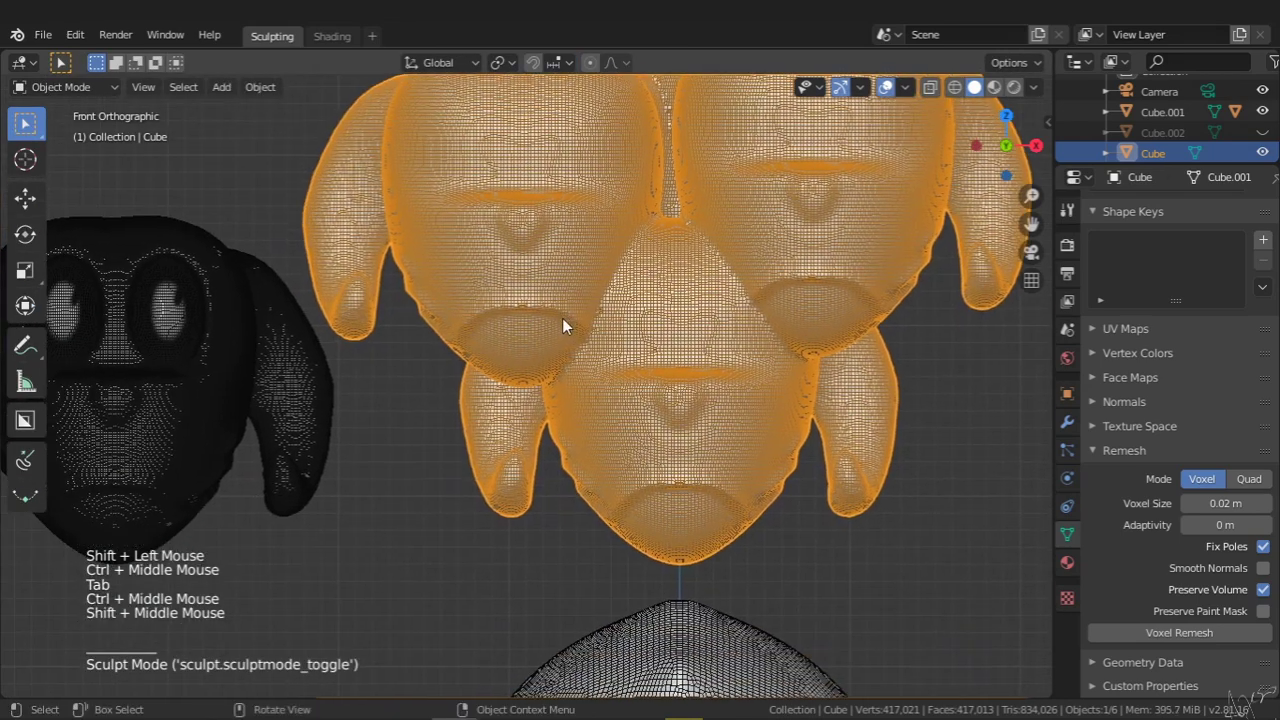
middle_click_drag(505, 363, 502, 413, "ctrl")
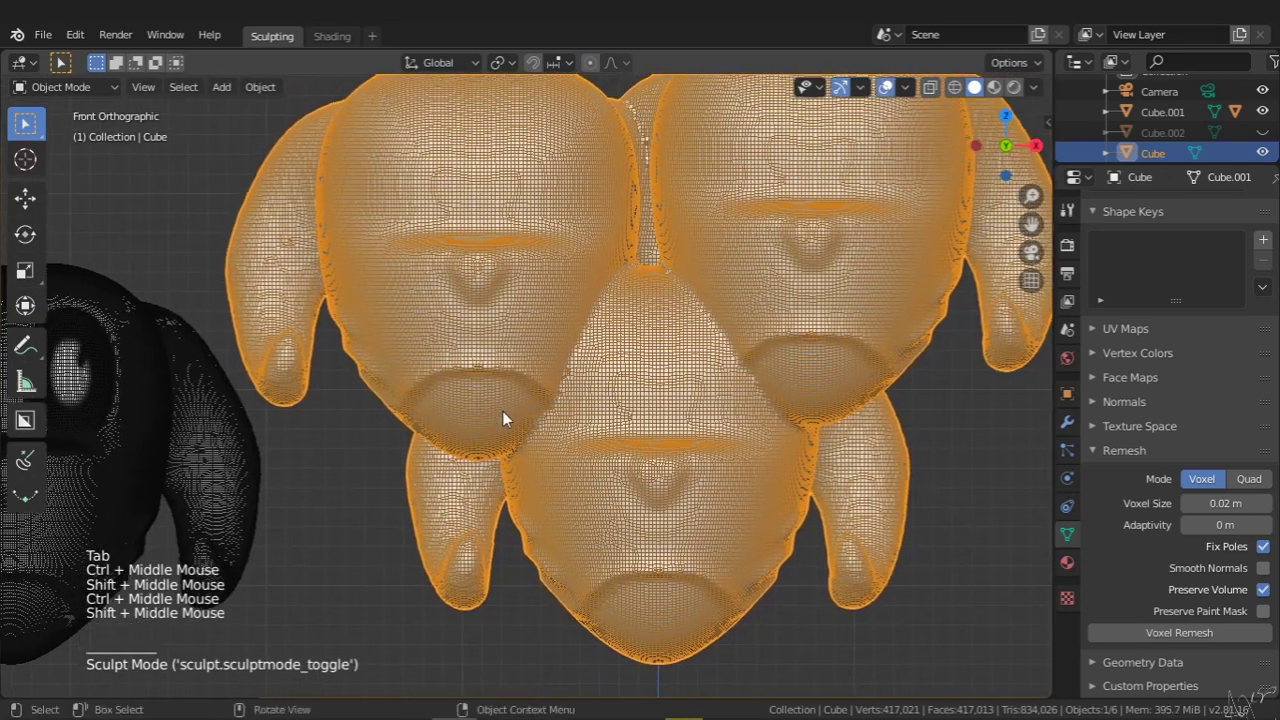
Select the eyed head and the joined heads in turn to compare their voxel sizes and wireframe density
left_click(199, 397)
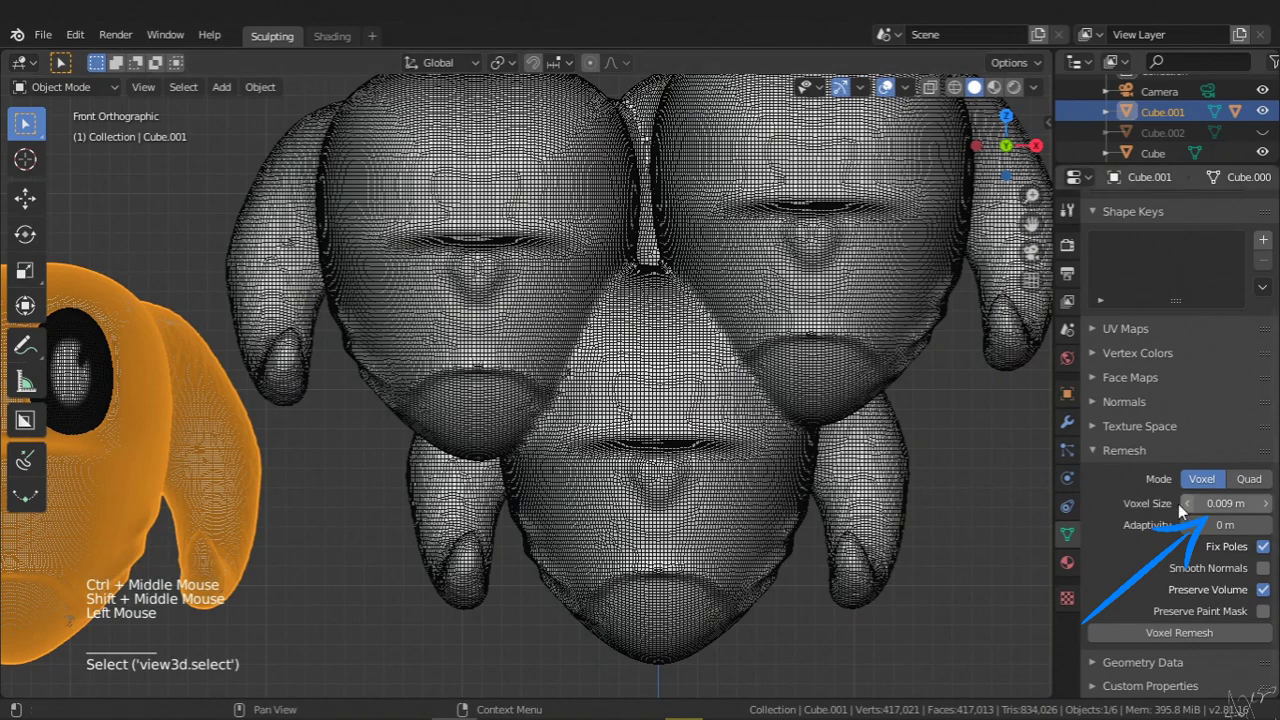
middle_click_drag(533, 492, 369, 347, "shift")
key("alt+a")
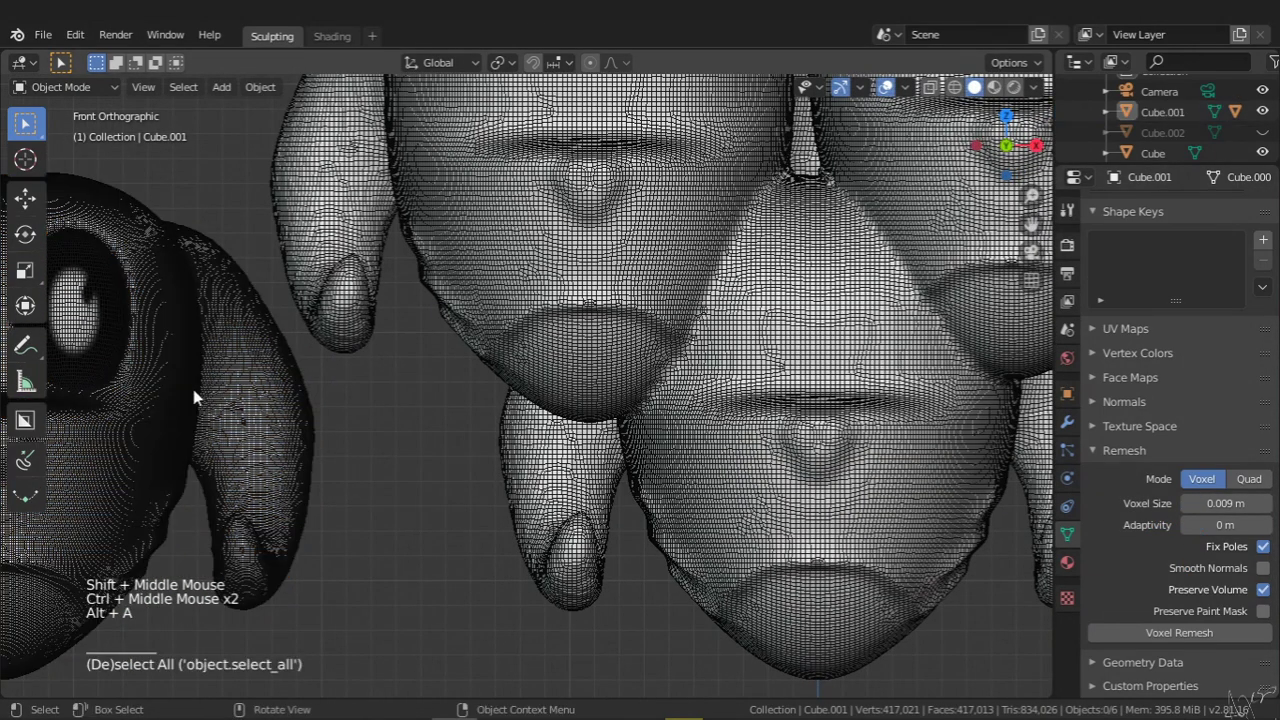
left_click(560, 298)
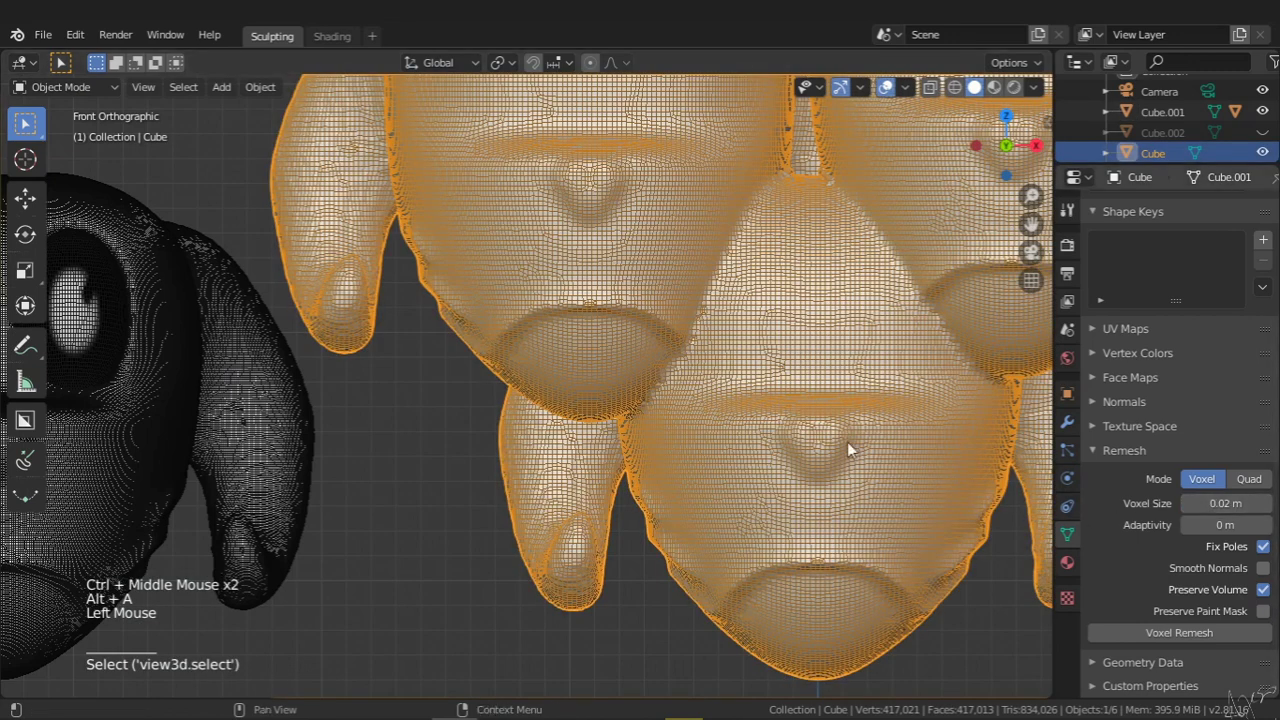
middle_click_drag(847, 442, 640, 321, "ctrl")
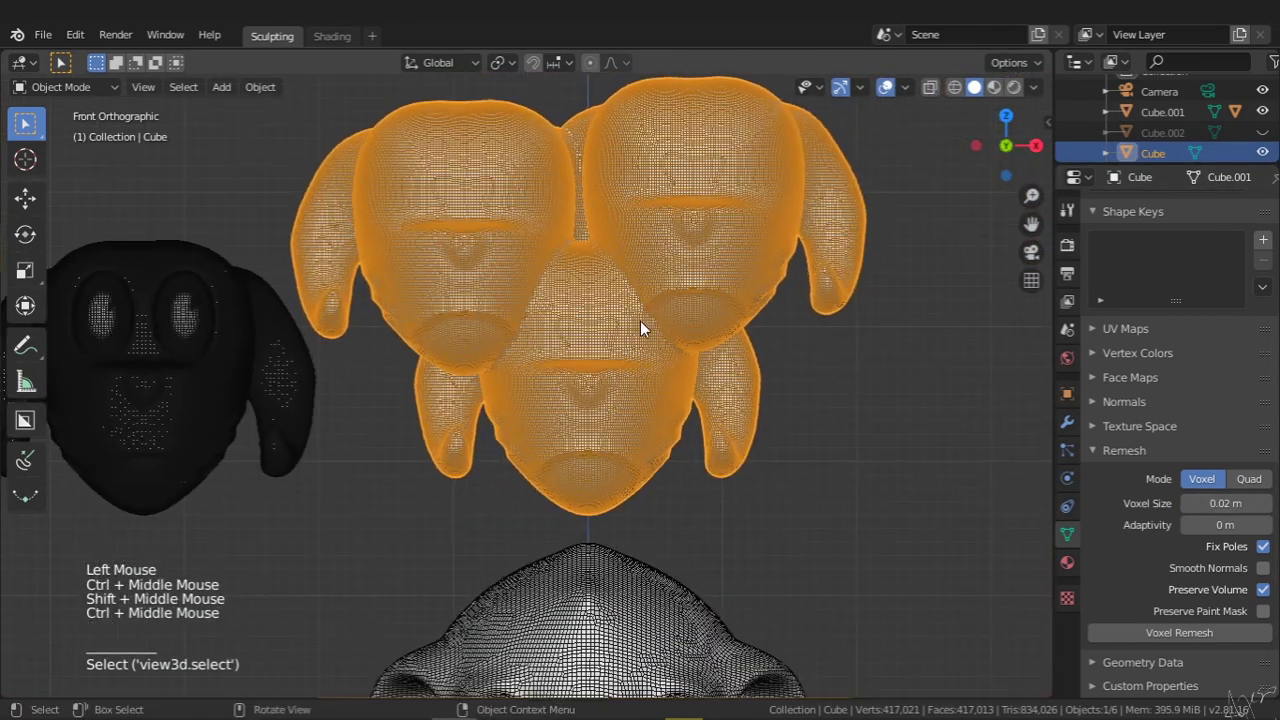
Turn off the Wireframe overlay through the Hard Ops settings
key("q")
mouse_move(645, 282)
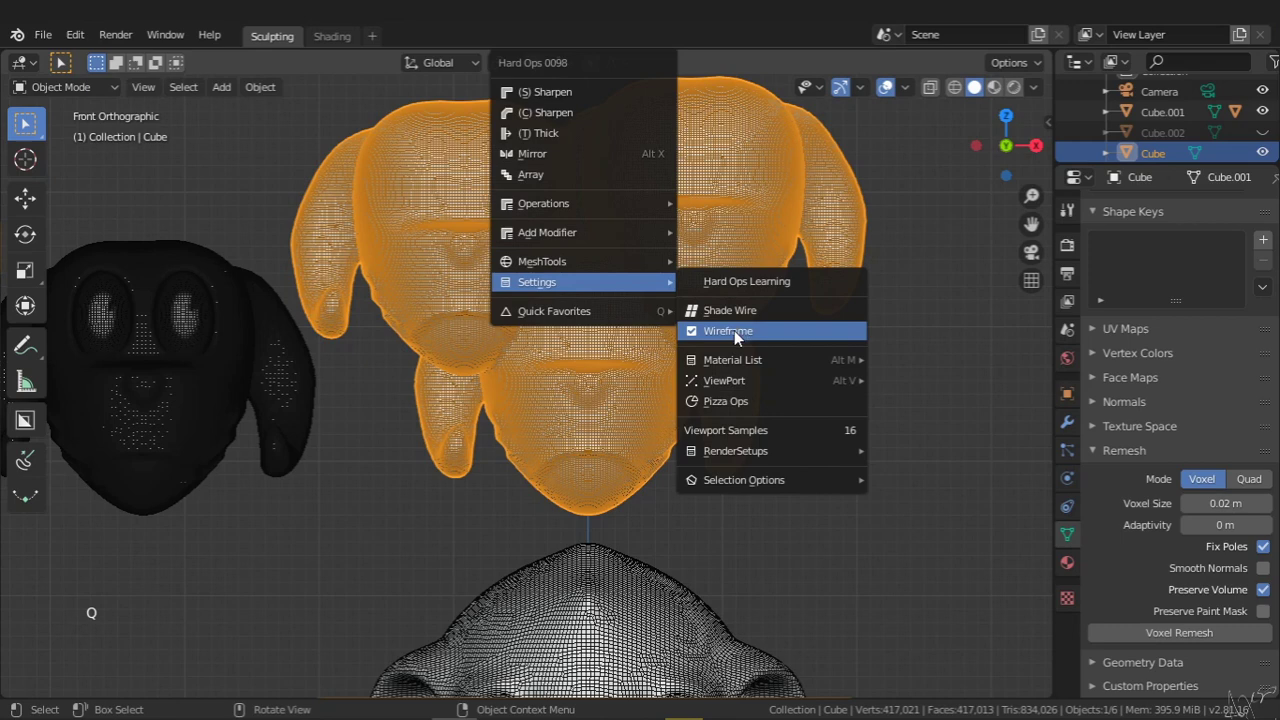
left_click(734, 330)
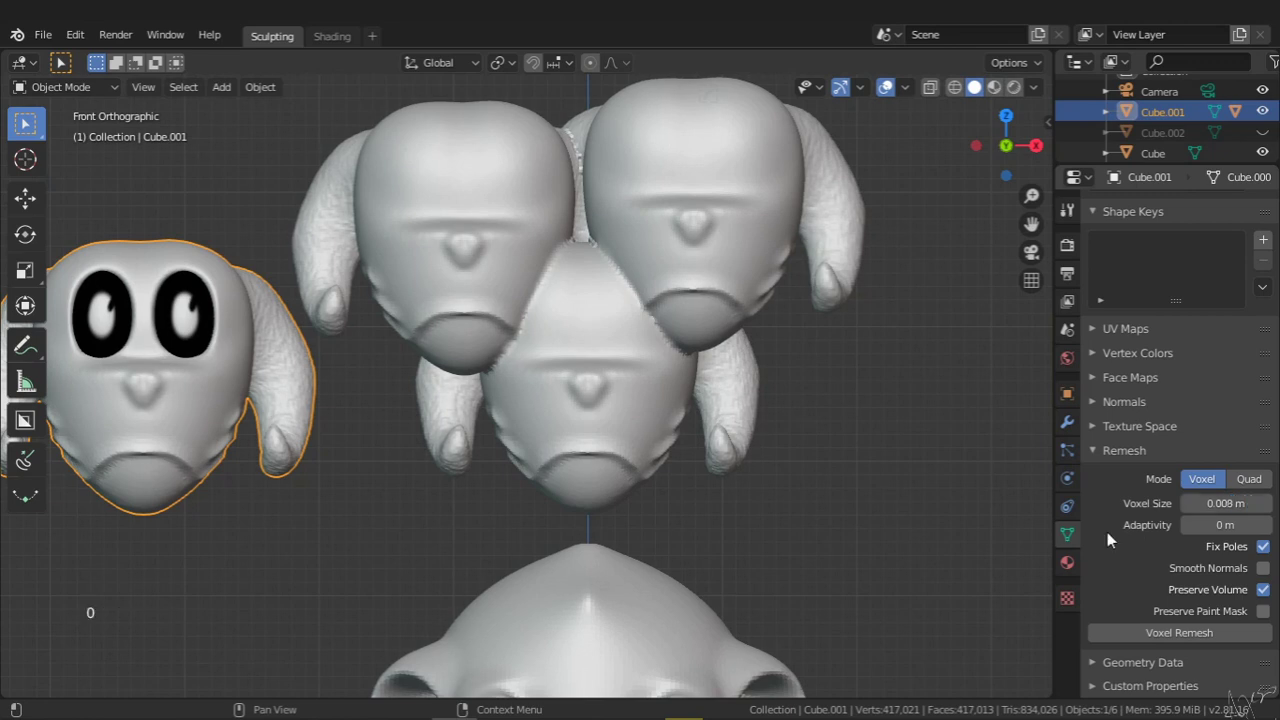
Voxel remesh the eyed head with a 0.008 m voxel size and switch it to Sculpt Mode
middle_click_drag(457, 300, 691, 412, "ctrl")
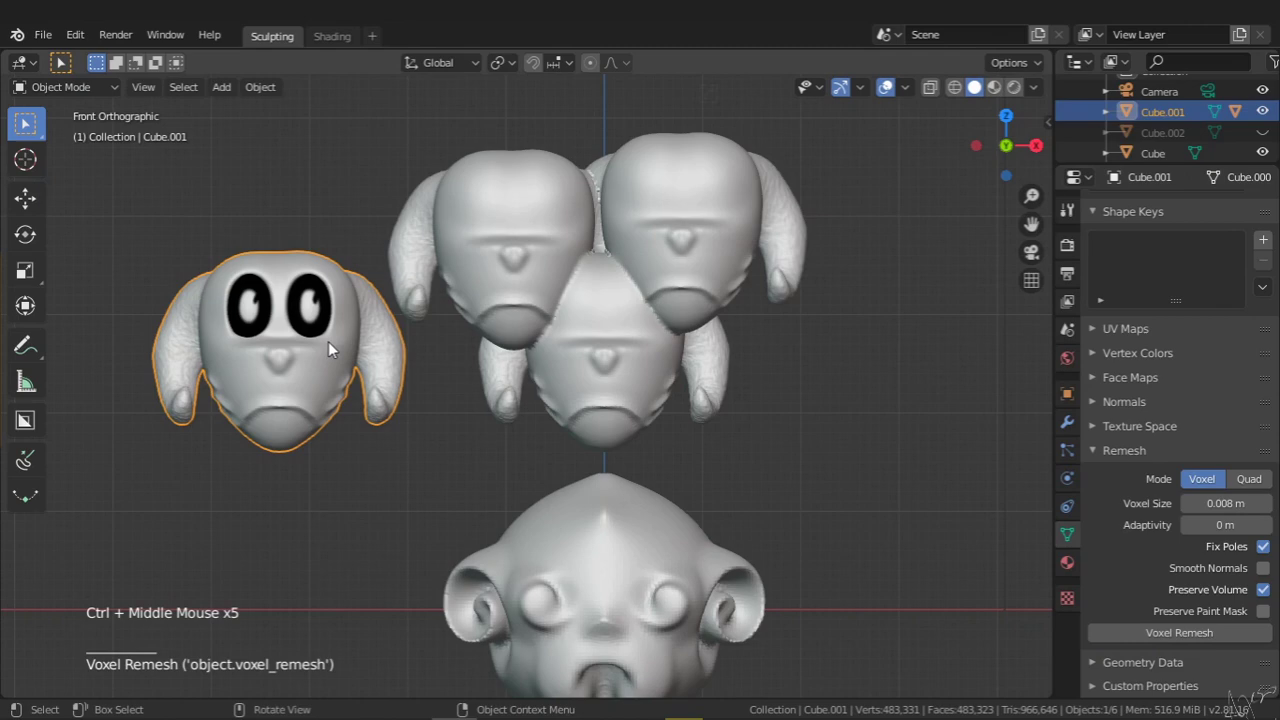
middle_click_drag(328, 341, 508, 306, "ctrl")
key("Tab")
left_click(416, 394)
middle_click_drag(414, 392, 370, 348, "ctrl")
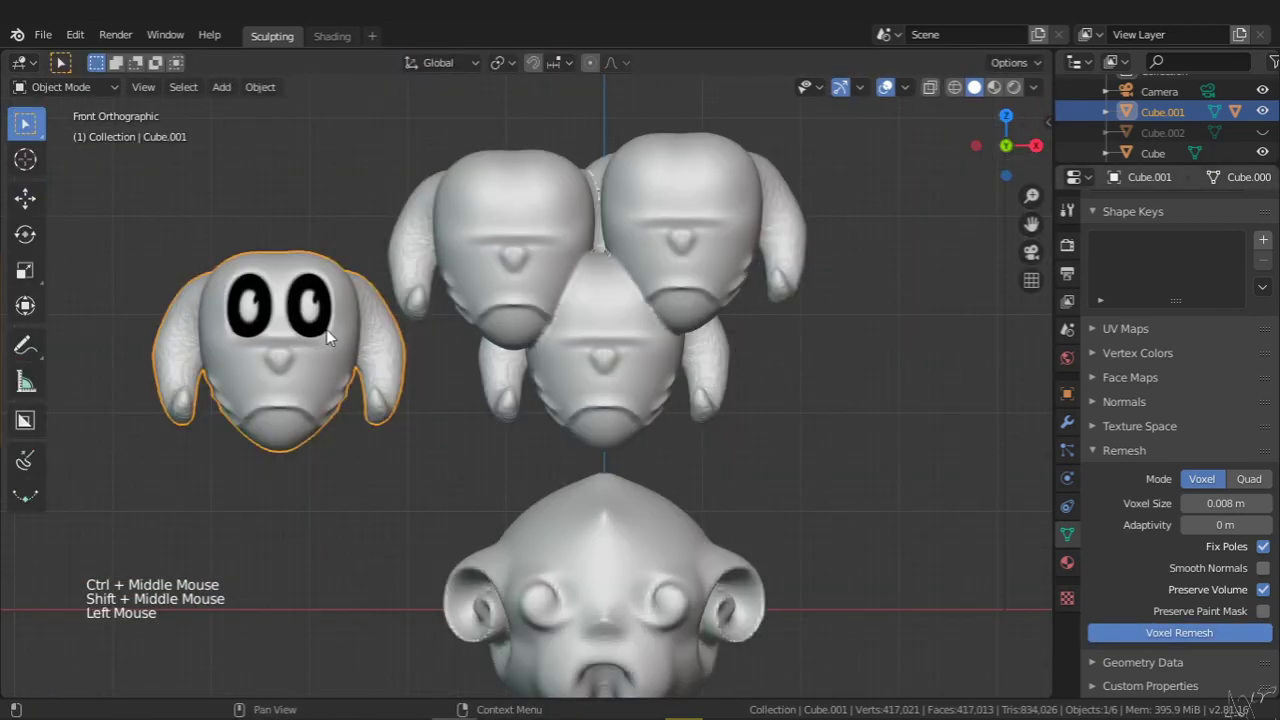
middle_click_drag(328, 346, 403, 284, "ctrl")
key("Tab")
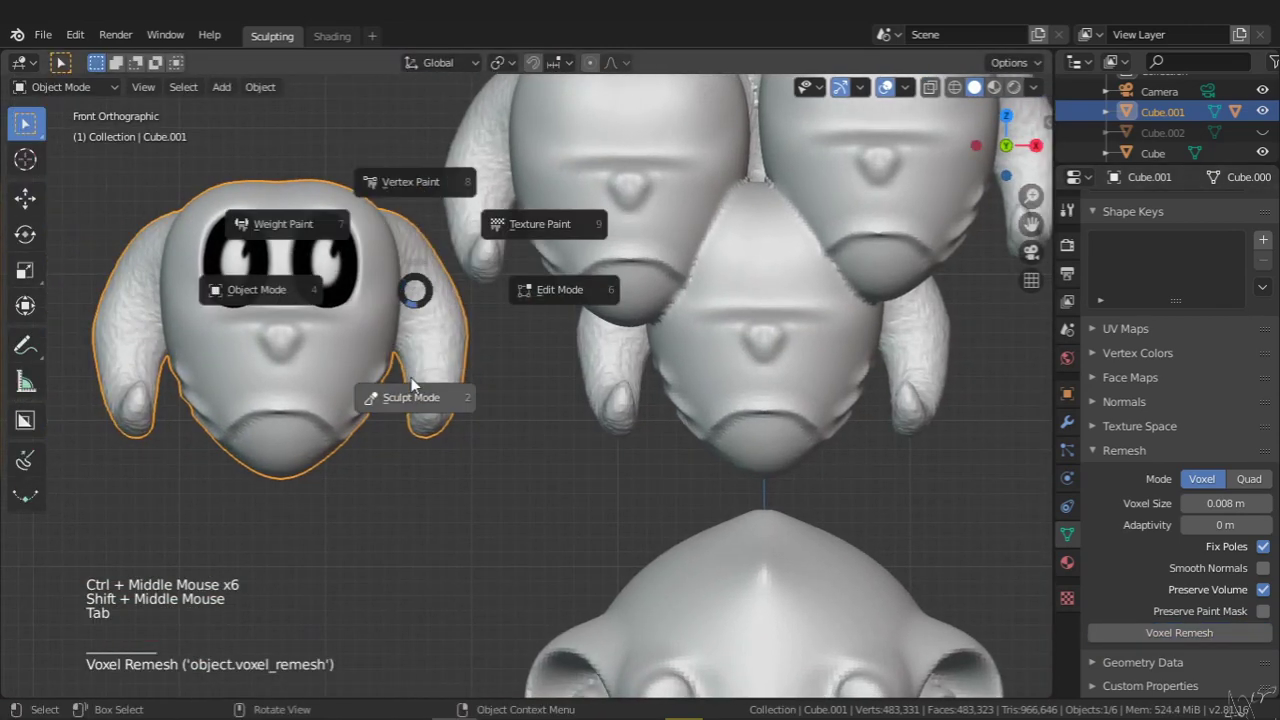
left_click(375, 385)
mouse_move(375, 385)
middle_mouse_down("ctrl")
mouse_move(336, 357)
mouse_move(366, 380)
middle_mouse_up("ctrl")
left_click(343, 386)
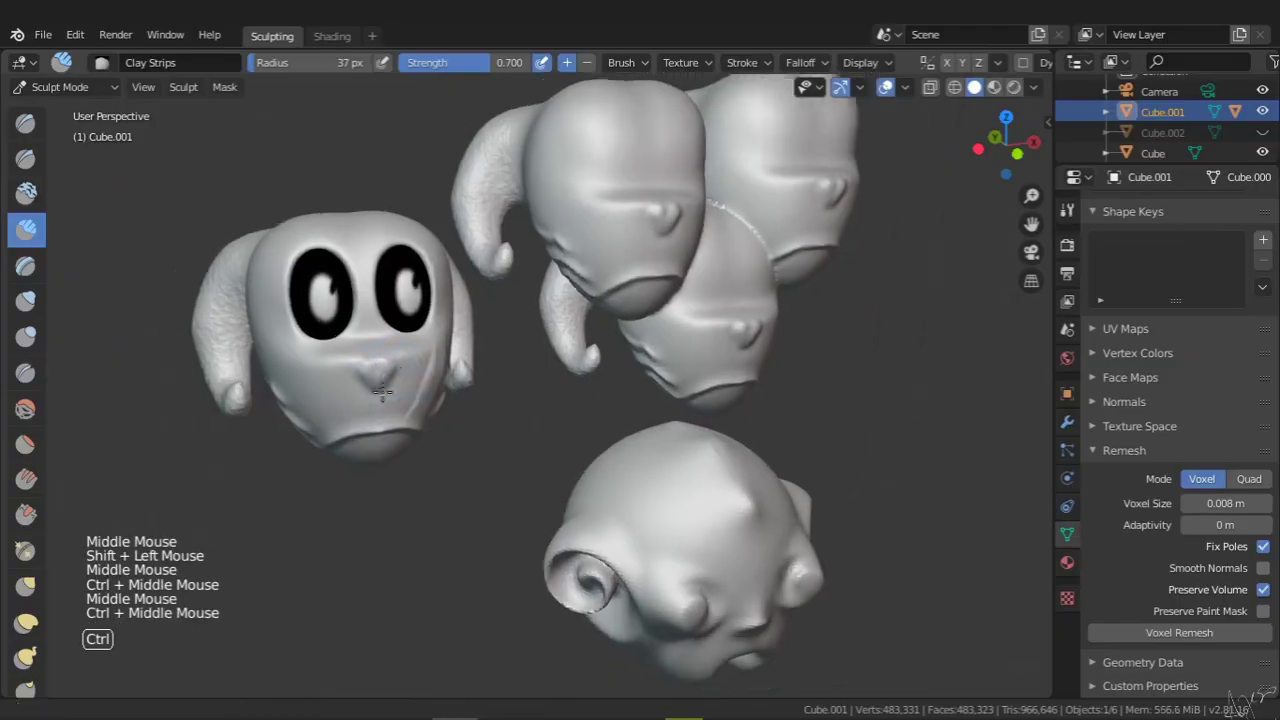
View the heads from several angles and try to smooth the seams on the joined heads
middle_click_drag(383, 366, 562, 385)
middle_click_drag(562, 385, 569, 432, "ctrl")
middle_click_drag(569, 432, 564, 400)
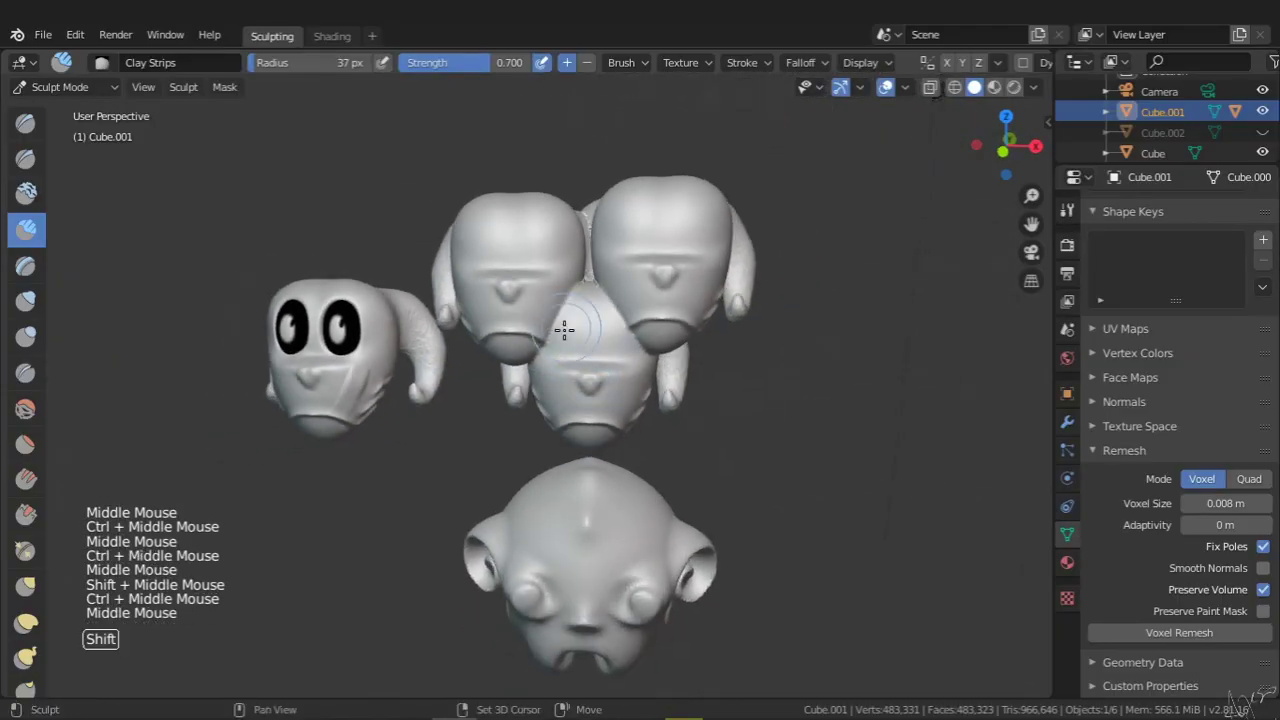
mouse_move(563, 329)
left_mouse_down("shift")
mouse_move(605, 287)
mouse_move(590, 283)
left_mouse_up("shift")
middle_click_drag(590, 290, 590, 350, "shift")
mouse_move(590, 350)
middle_mouse_down("ctrl")
mouse_move(589, 303)
mouse_move(610, 265)
middle_mouse_up("ctrl")
mouse_move(610, 265)
middle_mouse_down()
mouse_move(649, 280)
mouse_move(680, 330)
middle_mouse_up()
mouse_move(680, 330)
middle_mouse_down("ctrl")
mouse_move(694, 301)
mouse_move(646, 309)
middle_mouse_up("ctrl")
left_click(696, 298, "shift")
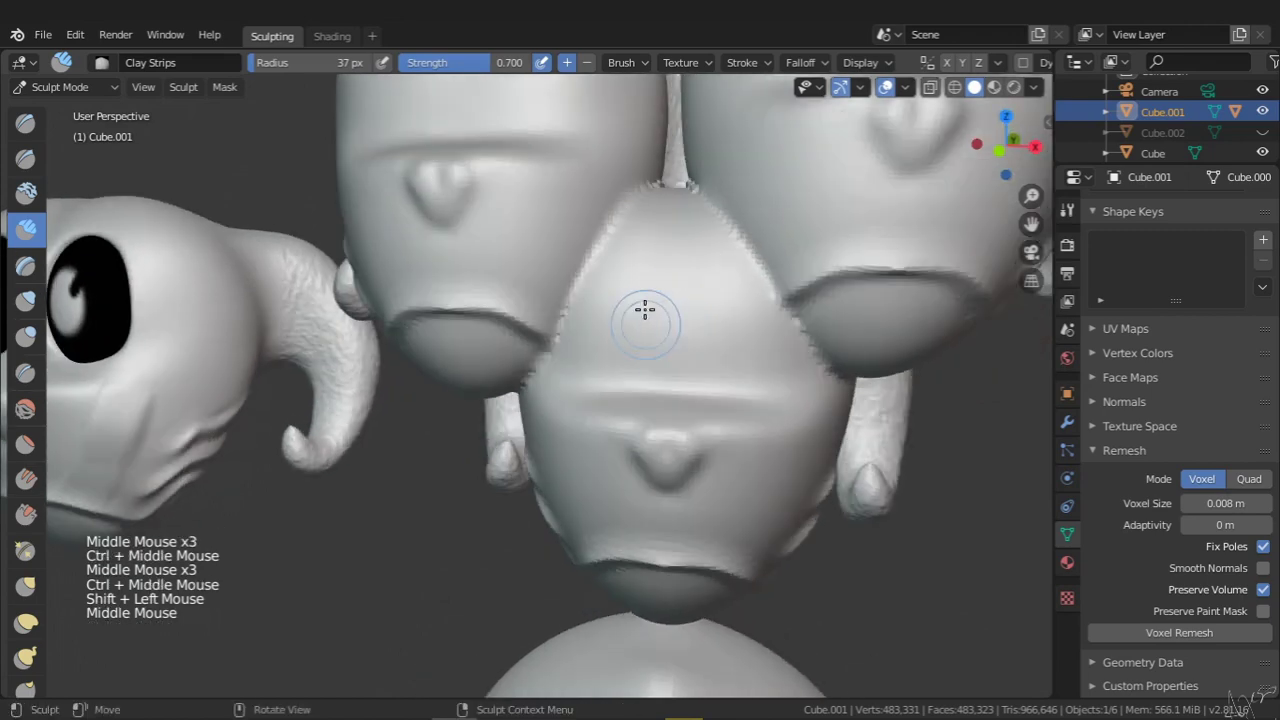
Make the joined heads the sculpting target in Sculpt Mode and smooth the seams between them
key("Tab")
left_click(636, 301)
key("Tab")
left_click(640, 505, "shift")
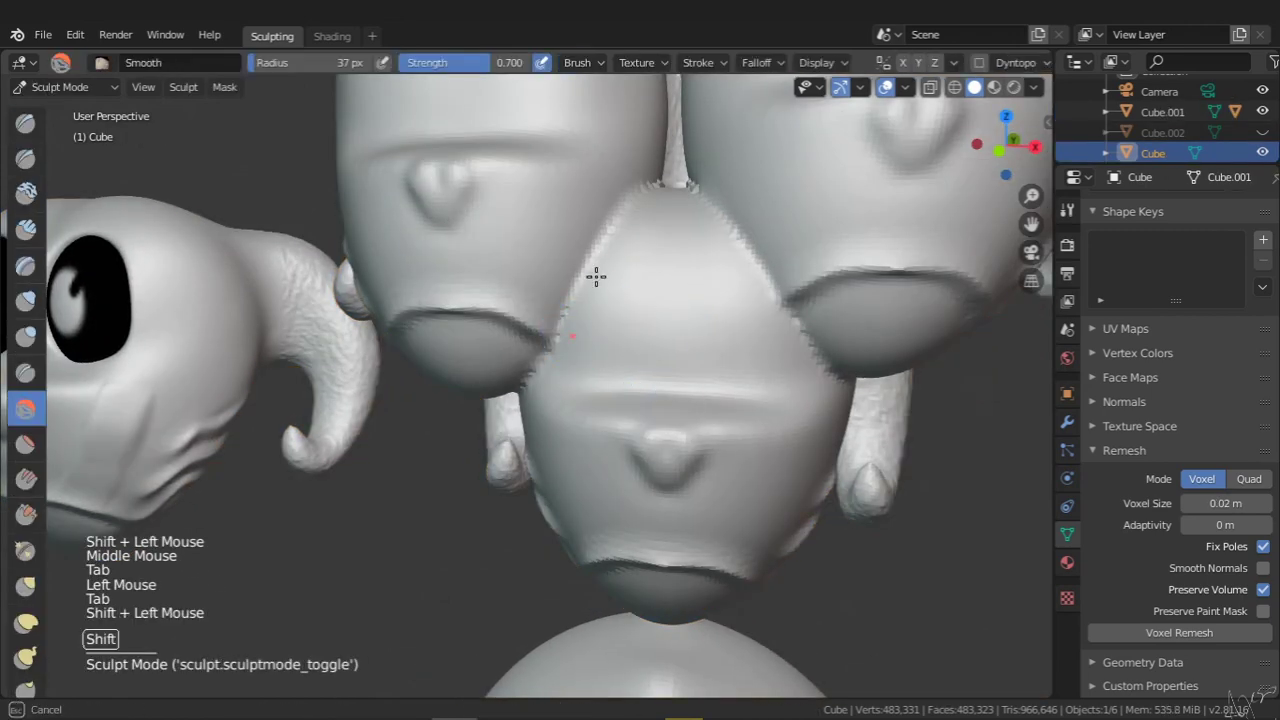
left_click(698, 190, "shift")
middle_click_drag(709, 294, 706, 322, "ctrl")
left_click(706, 322, "shift")
middle_click_drag(623, 314, 524, 393)
left_click(524, 393, "shift")
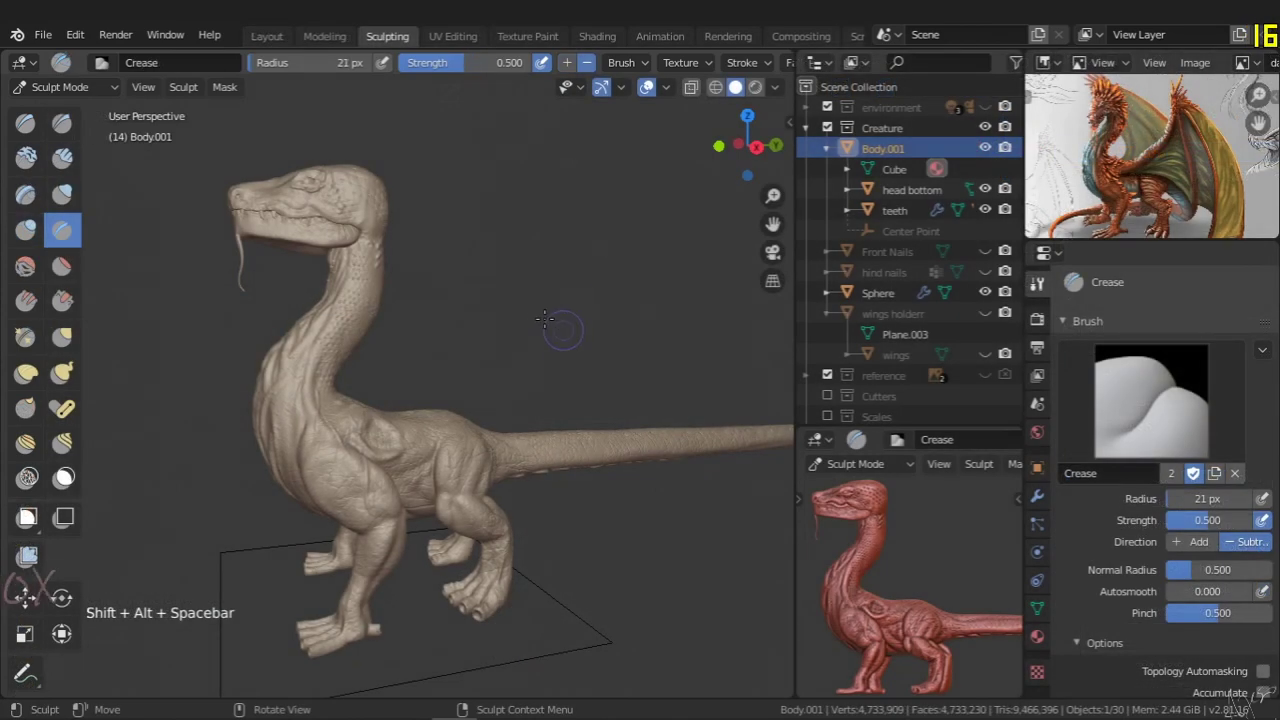
Look over the dragon's head, body and legs from several angles and find the Box Hide tool
middle_click_drag(530, 305, 482, 368, "shift")
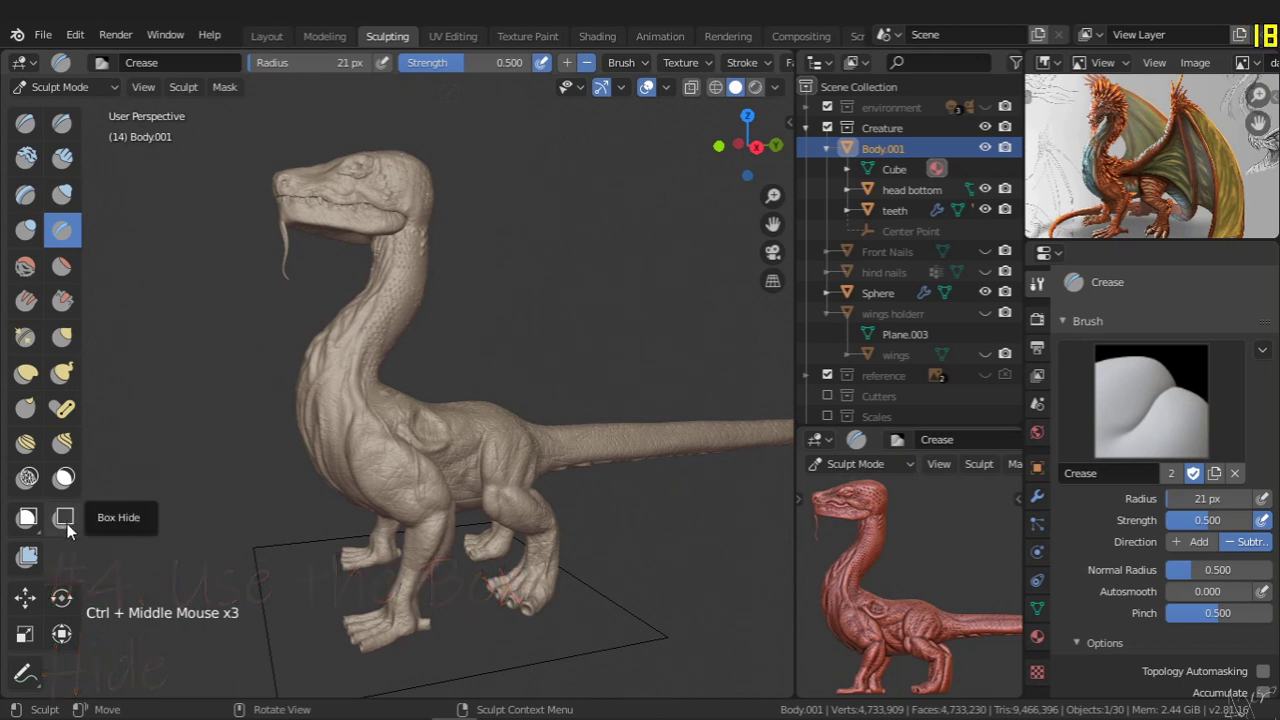
middle_click_drag(460, 368, 434, 369, "shift")
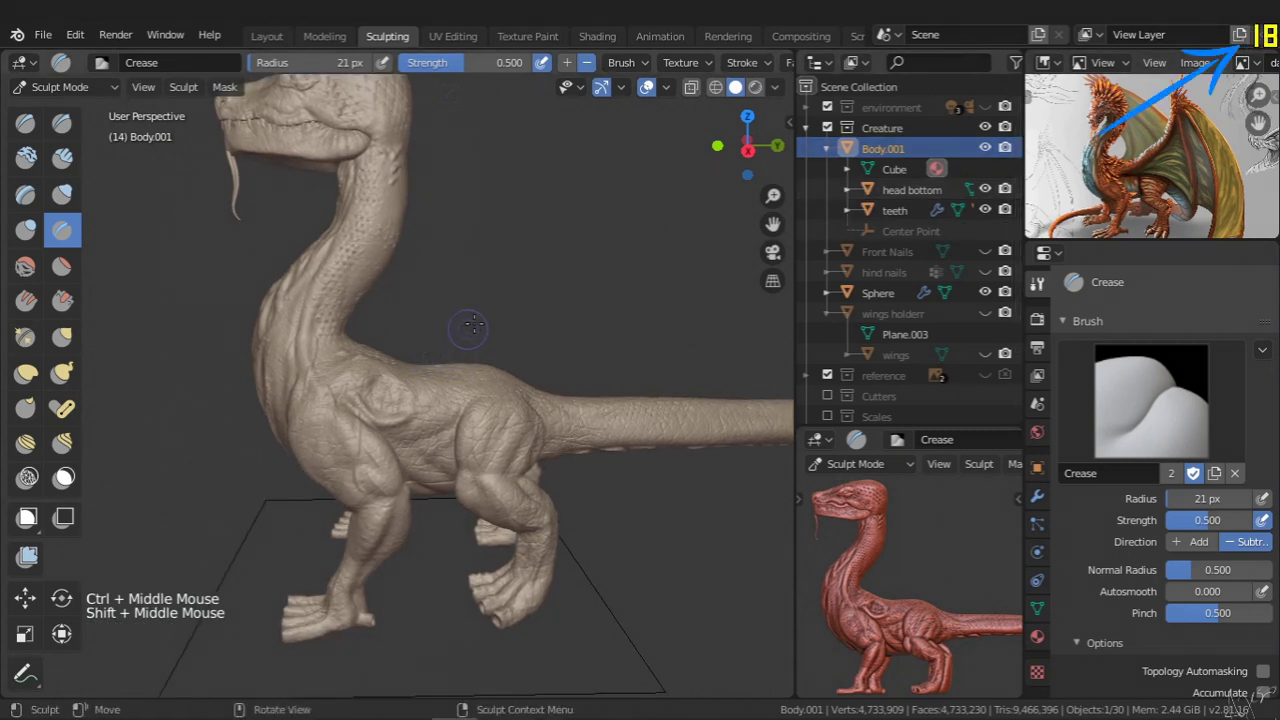
middle_click_drag(470, 326, 495, 290, "shift")
middle_click_drag(495, 290, 484, 321)
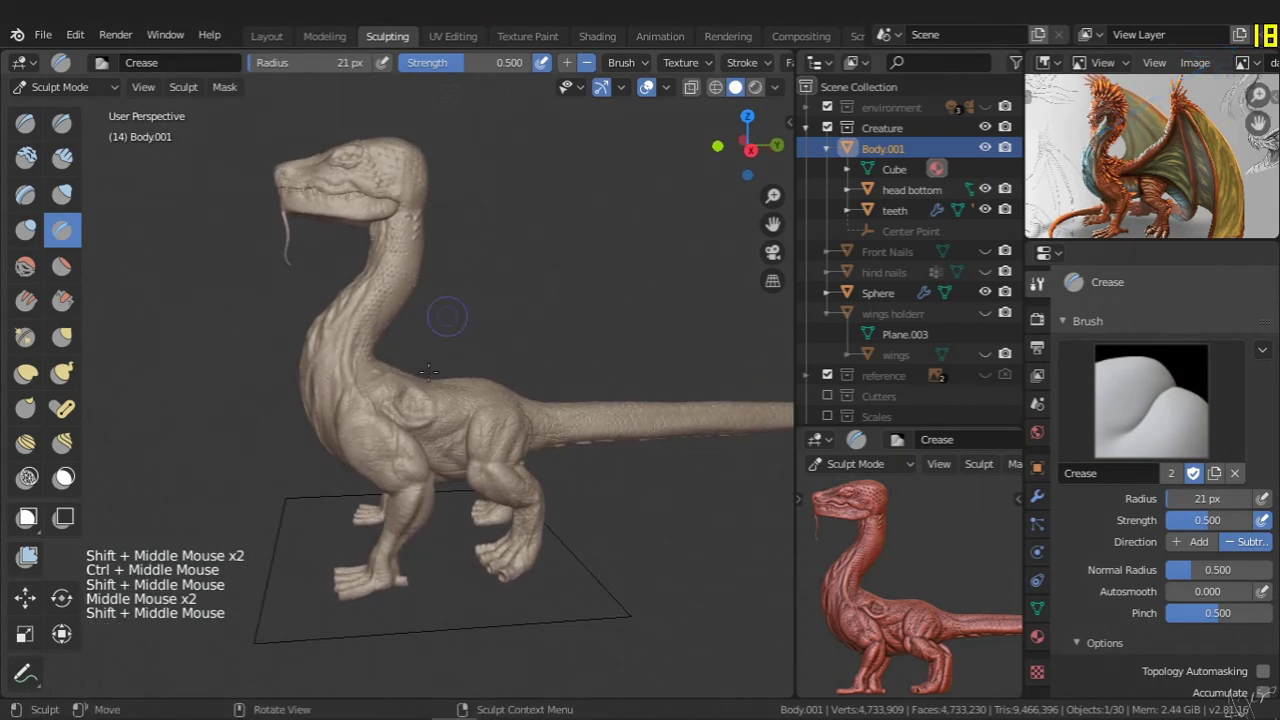
middle_click_drag(428, 371, 388, 373)
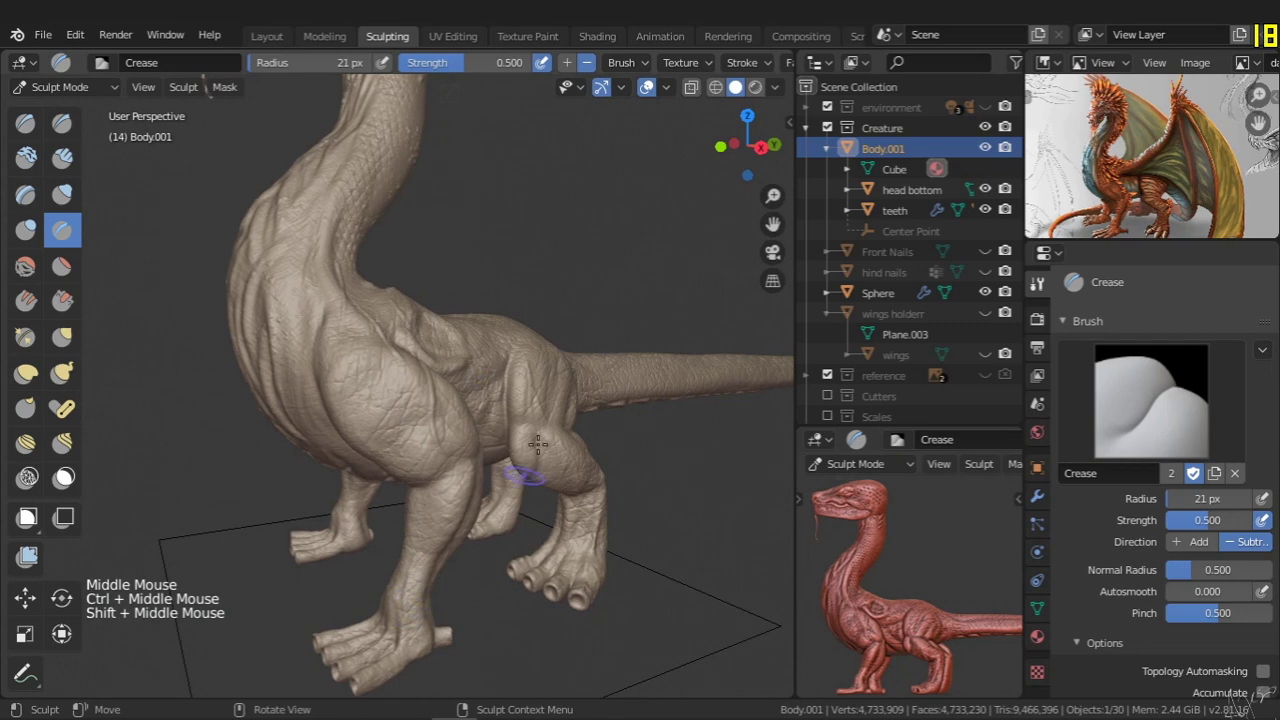
middle_click_drag(537, 444, 413, 411, "ctrl")
middle_click_drag(413, 411, 494, 371, "ctrl")
Isolate the dragon body in local view and frame it in the right orthographic view
key("slash")
middle_click_drag(392, 343, 442, 335, "ctrl")
middle_click_drag(442, 335, 378, 348)
middle_click_drag(491, 314, 419, 366, "shift")
middle_click_drag(419, 366, 470, 320, "ctrl")
middle_click_drag(470, 320, 424, 364, "shift")
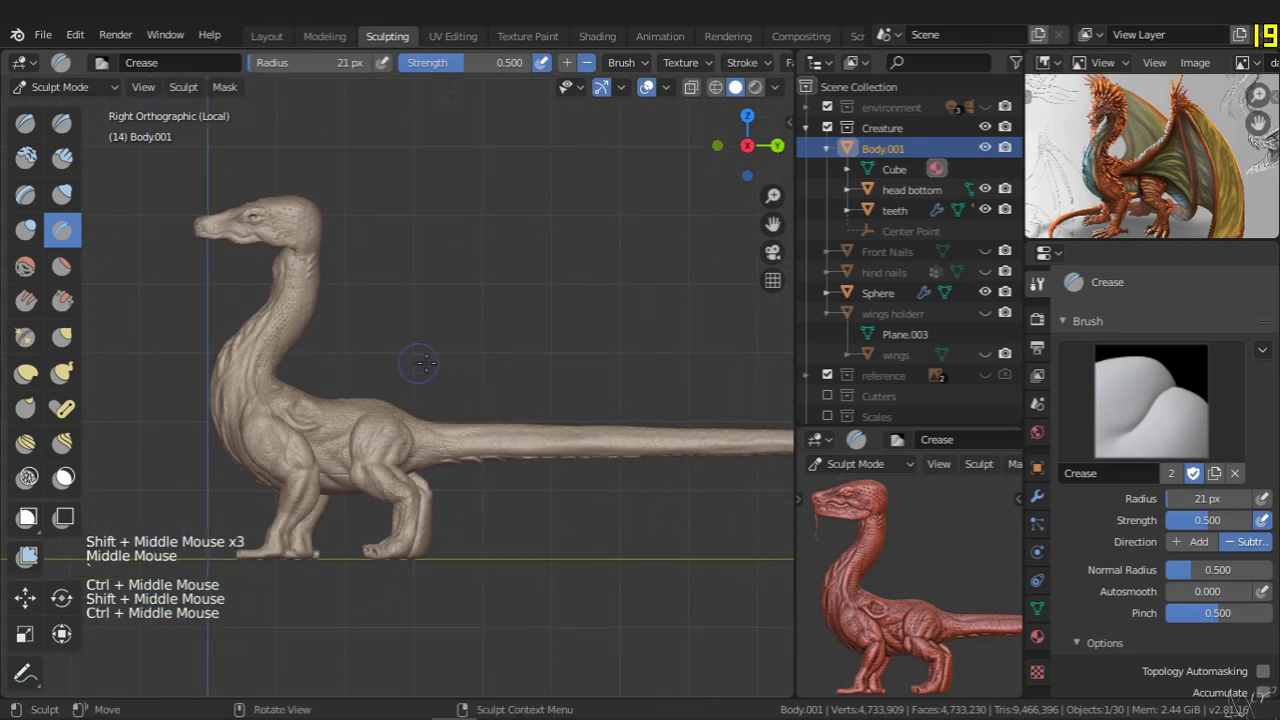
Box-hide the dragon's body, legs and tail, leaving only the head and upper neck for sculpting
key("h")
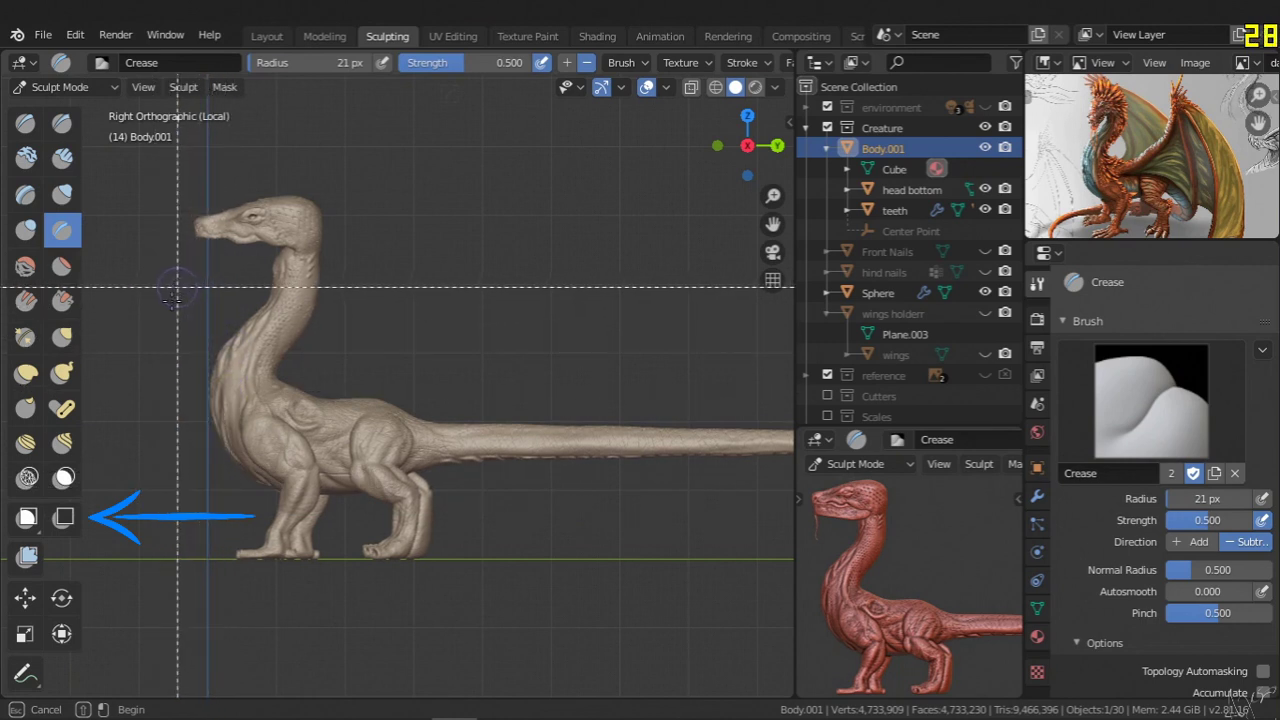
left_click_drag(176, 316, 204, 338)
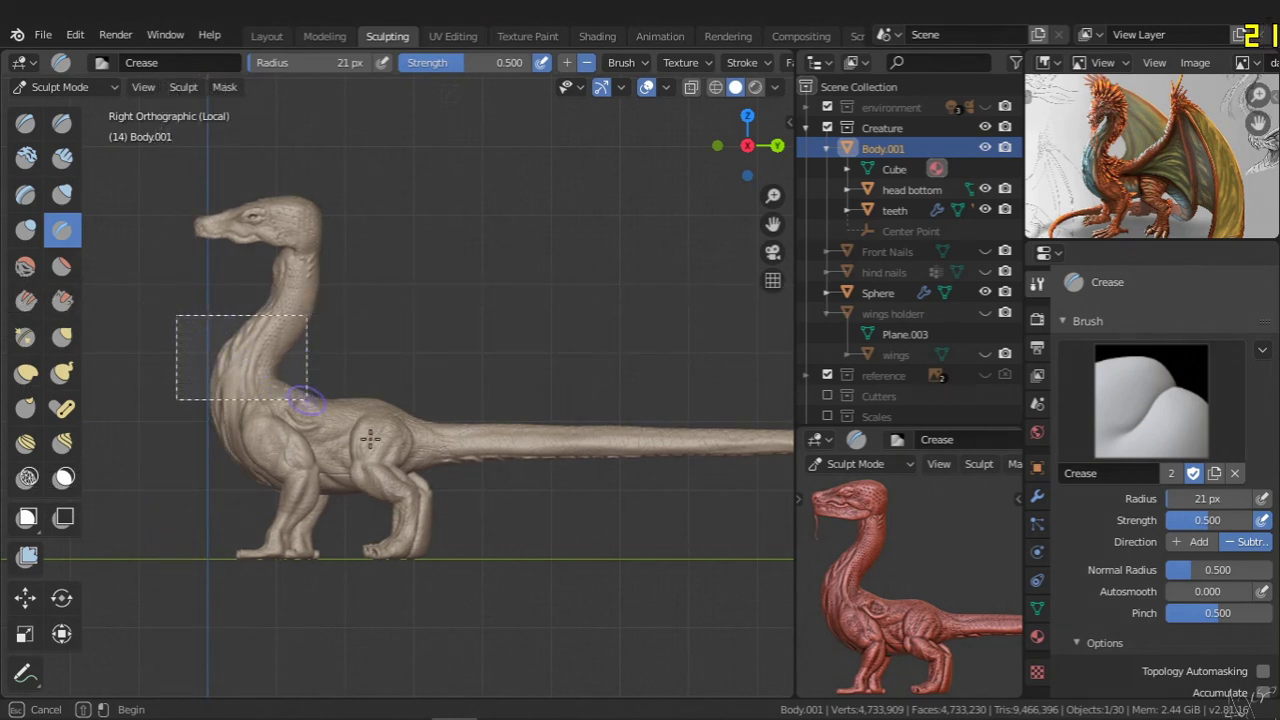
left_click_drag(307, 399, 793, 608)
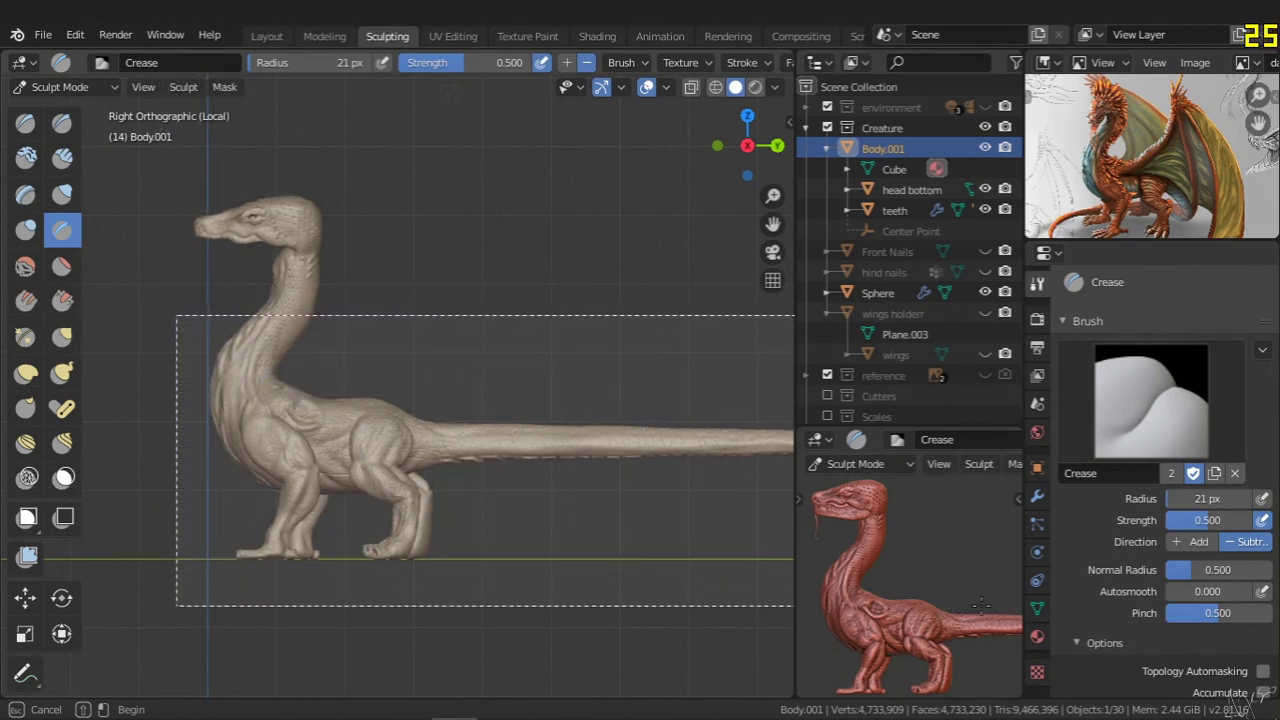
left_click_drag(474, 467, 474, 467)
mouse_move(374, 257)
middle_mouse_down()
mouse_move(463, 303)
mouse_move(384, 337)
mouse_move(486, 249)
mouse_move(436, 365)
mouse_move(486, 286)
mouse_move(460, 300)
mouse_move(476, 318)
middle_mouse_up()
Switch to the Skin brush, set its radius to 80 px and texture the side of the head
key("x")
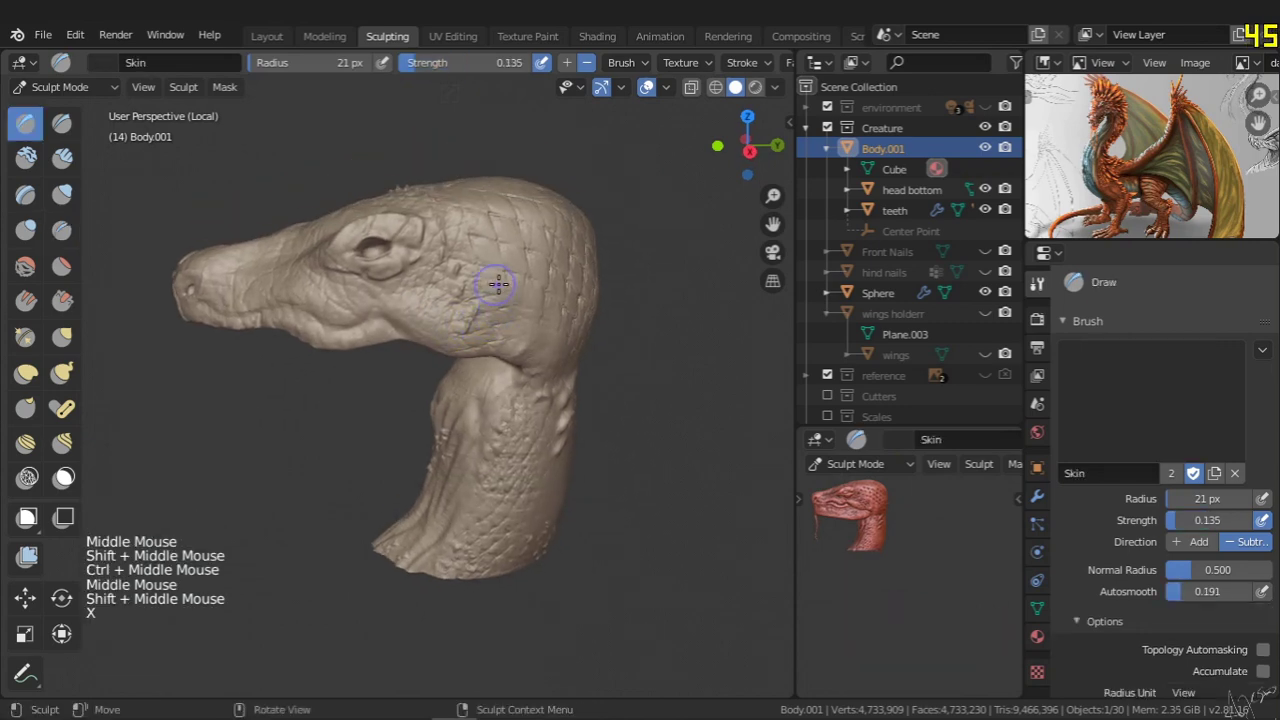
key("f")
left_click(511, 309)
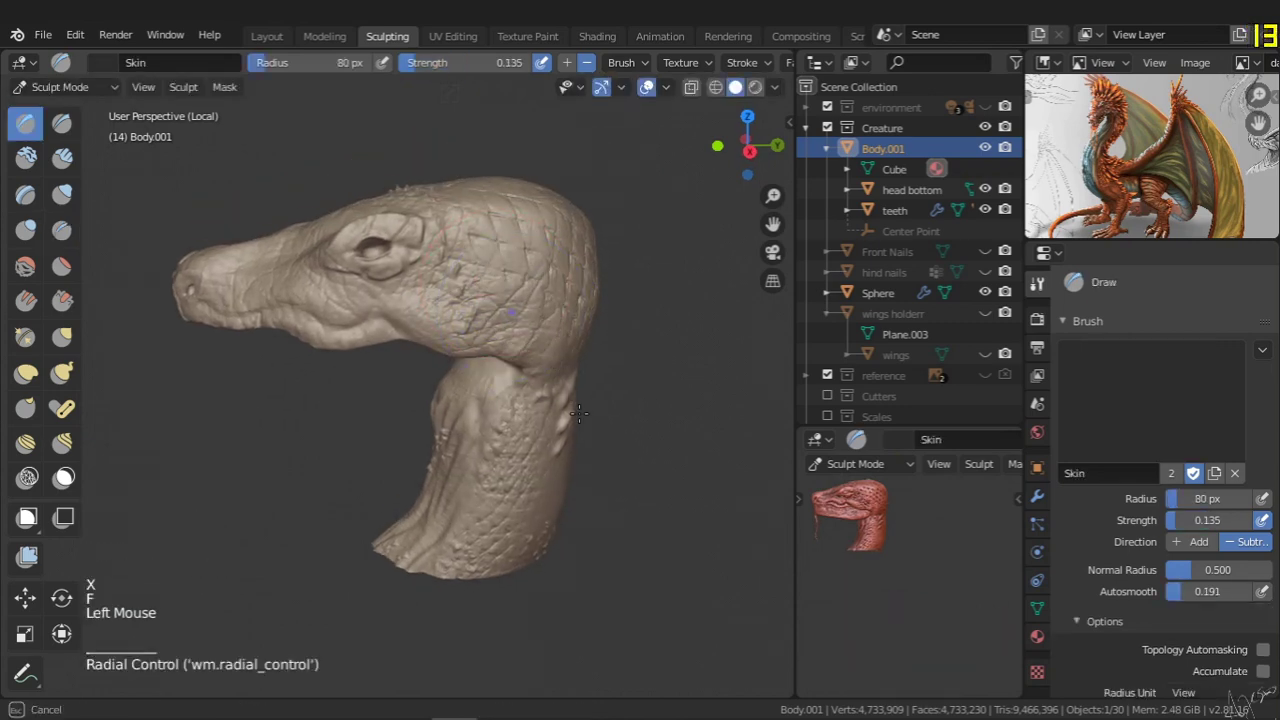
mouse_move(492, 421)
middle_mouse_down()
mouse_move(483, 438)
mouse_move(471, 360)
middle_mouse_up()
Switch to the wrinkles brush and sculpt folds behind the jaw and along the side of the neck
key("x")
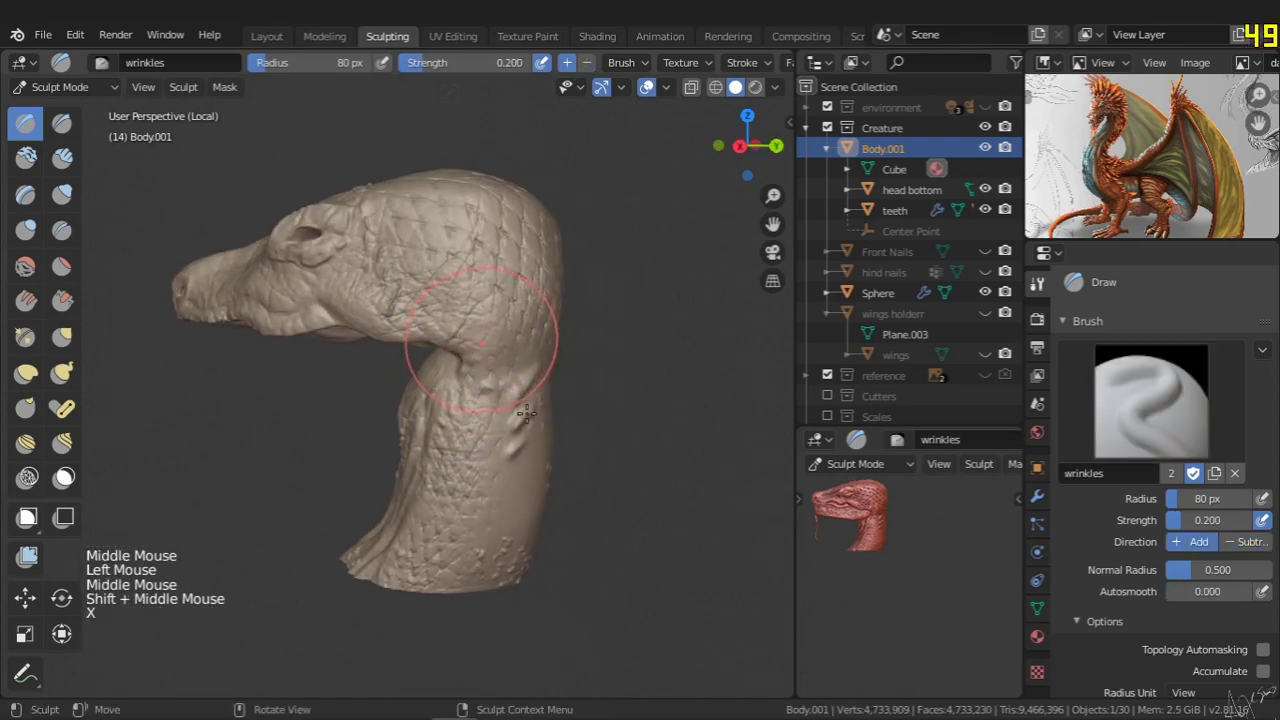
left_click_drag(494, 374, 463, 312)
mouse_move(490, 345)
middle_mouse_down()
mouse_move(563, 366)
mouse_move(558, 408)
middle_mouse_up()
middle_click_drag(558, 400, 490, 405)
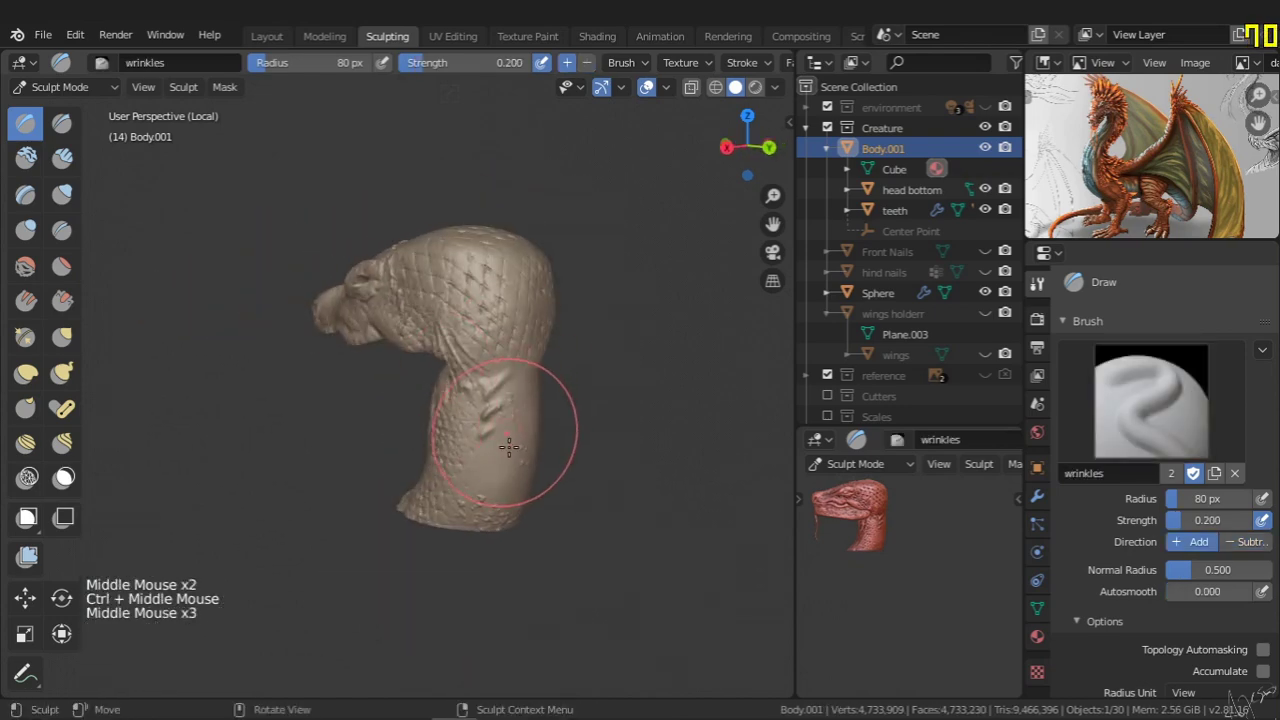
left_click_drag(509, 447, 500, 412)
Switch to the destruction brush and carve damage marks into the back of the neck
key("x")
key("x")
key("x")
mouse_move(500, 412)
middle_mouse_down()
mouse_move(529, 420)
mouse_move(539, 385)
middle_mouse_up()
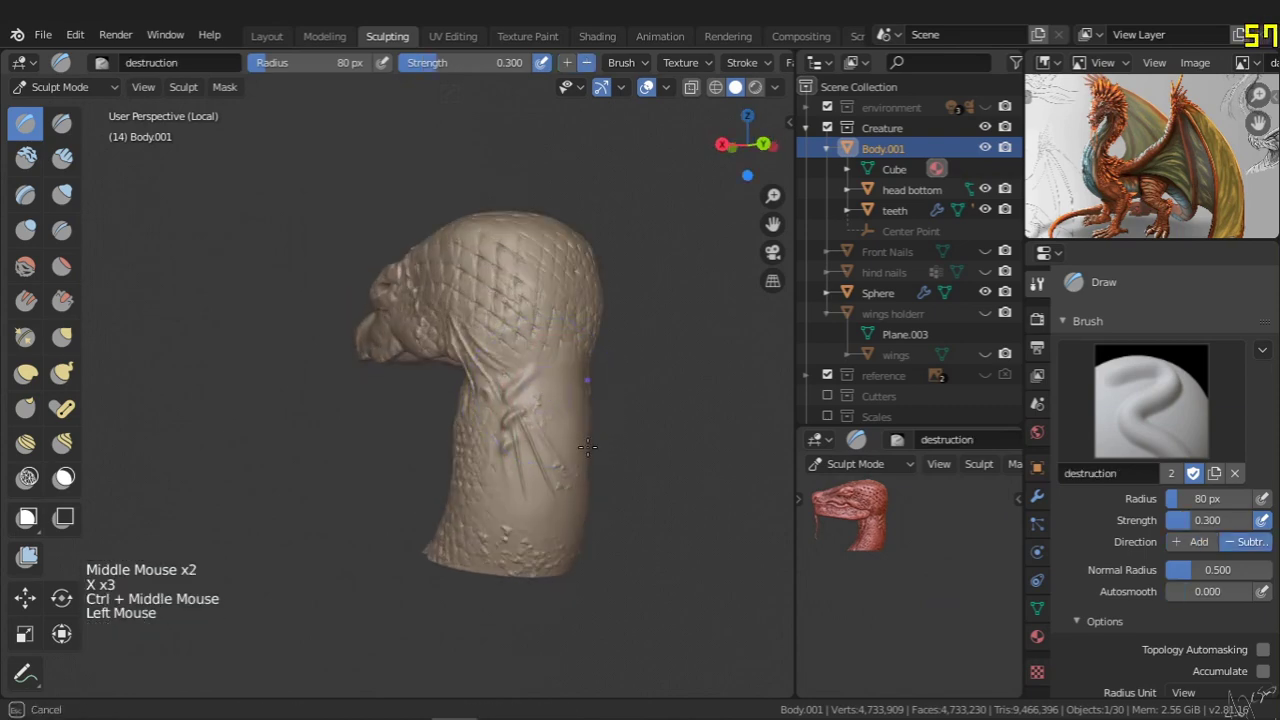
middle_click_drag(591, 464, 555, 420)
middle_click_drag(555, 420, 645, 375, "shift")
middle_click_drag(580, 350, 535, 350, "ctrl")
Box-hide the dragon's head and upper neck, keeping the body shown
middle_click_drag(500, 330, 530, 325, "alt")
middle_click_drag(500, 320, 475, 292, "shift")
key("h")
left_click_drag(177, 141, 520, 343)
middle_click_drag(455, 385, 375, 280, "shift")
Box-hide the hindquarters and tail so only the chest and front legs are left to sculpt
key("h")
left_click_drag(323, 228, 752, 594)
middle_click_drag(400, 400, 400, 370, "shift")
left_click(62, 517)
mouse_move(380, 420)
middle_mouse_down("ctrl")
mouse_move(365, 358)
mouse_move(445, 390)
middle_mouse_up("ctrl")
middle_click_drag(445, 390, 450, 320, "ctrl")
left_click_drag(610, 270, 457, 479)
Switch to the Scales brush, set its radius to 110 px and stamp scales on the chest and shoulder
key("x")
key("x")
key("f")
left_click(349, 345)
middle_click_drag(290, 327, 411, 414)
left_click_drag(350, 418, 408, 462, "ctrl")
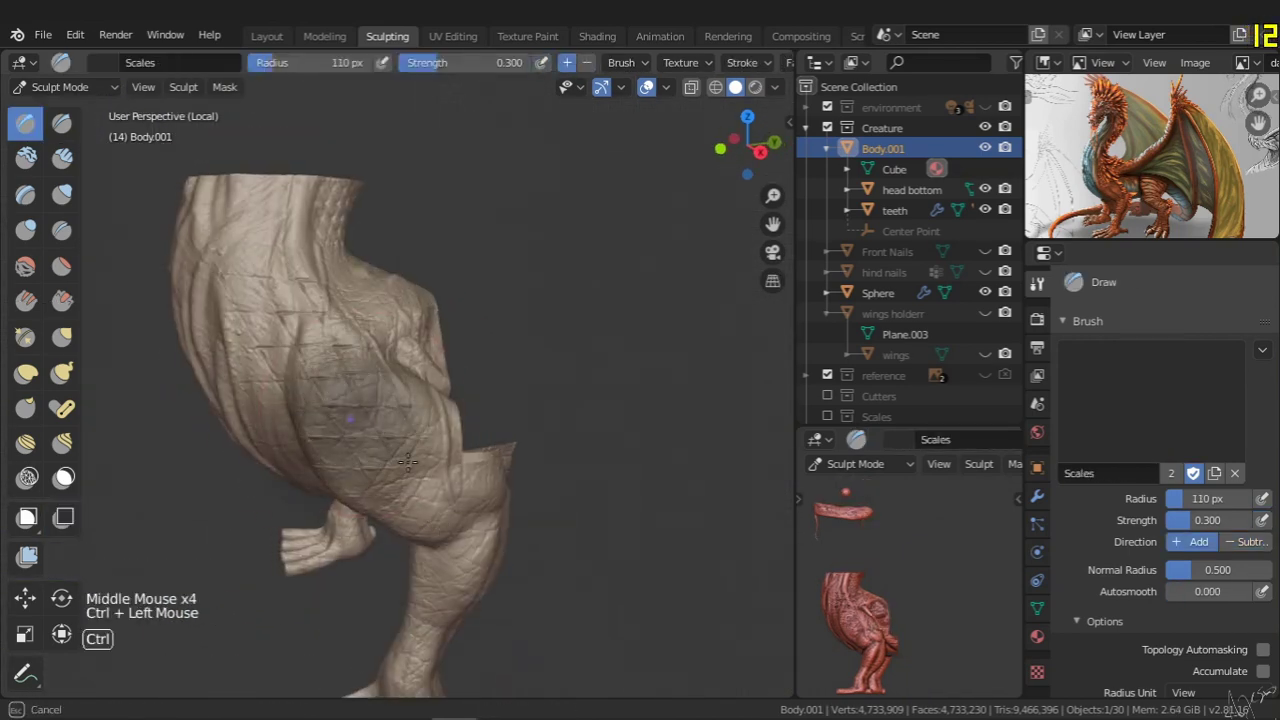
middle_click_drag(400, 420, 330, 380)
left_click_drag(300, 340, 335, 385)
Switch to the Skin brush and texture the front part of the body
middle_click_drag(335, 385, 480, 340)
key("x")
key("x")
middle_click_drag(330, 420, 310, 380)
mouse_move(308, 377)
left_mouse_down()
mouse_move(360, 470)
mouse_move(335, 400)
left_mouse_up()
middle_click_drag(340, 400, 345, 330, "ctrl")
middle_click_drag(345, 330, 330, 390, "shift")
mouse_move(330, 390)
middle_mouse_down()
mouse_move(300, 350)
mouse_move(371, 349)
middle_mouse_up()
Reveal all hidden parts of the dragon mesh and leave local view
mouse_move(450, 280)
middle_mouse_down("ctrl")
mouse_move(486, 349)
mouse_move(380, 340)
middle_mouse_up("ctrl")
mouse_move(380, 340)
middle_mouse_down("shift")
mouse_move(412, 372)
mouse_move(432, 360)
mouse_move(440, 450)
middle_mouse_up("shift")
key("alt+h")
middle_click_drag(440, 450, 450, 330, "shift")
middle_click_drag(450, 330, 488, 301)
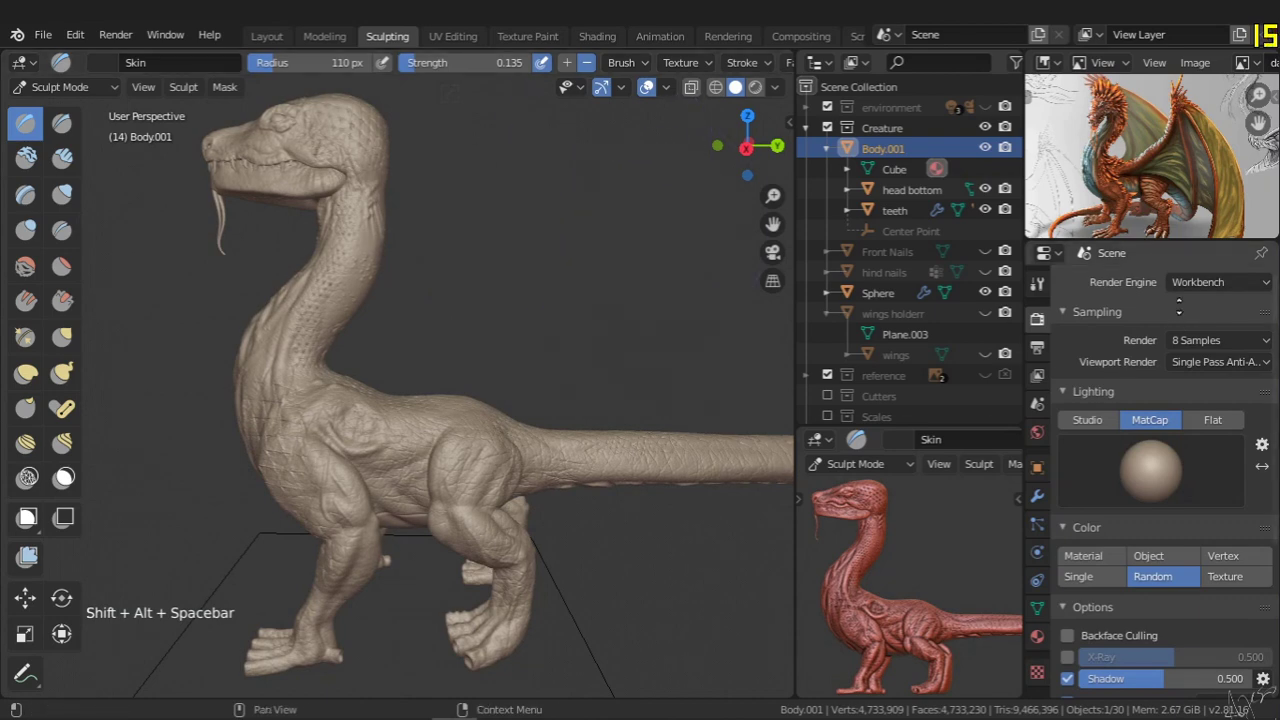
Examine the Workbench render settings, from sampling and lighting to the Shadow, Cavity and Outline options
middle_click_drag(1179, 307, 1177, 281)
middle_click_drag(1177, 281, 1160, 370)
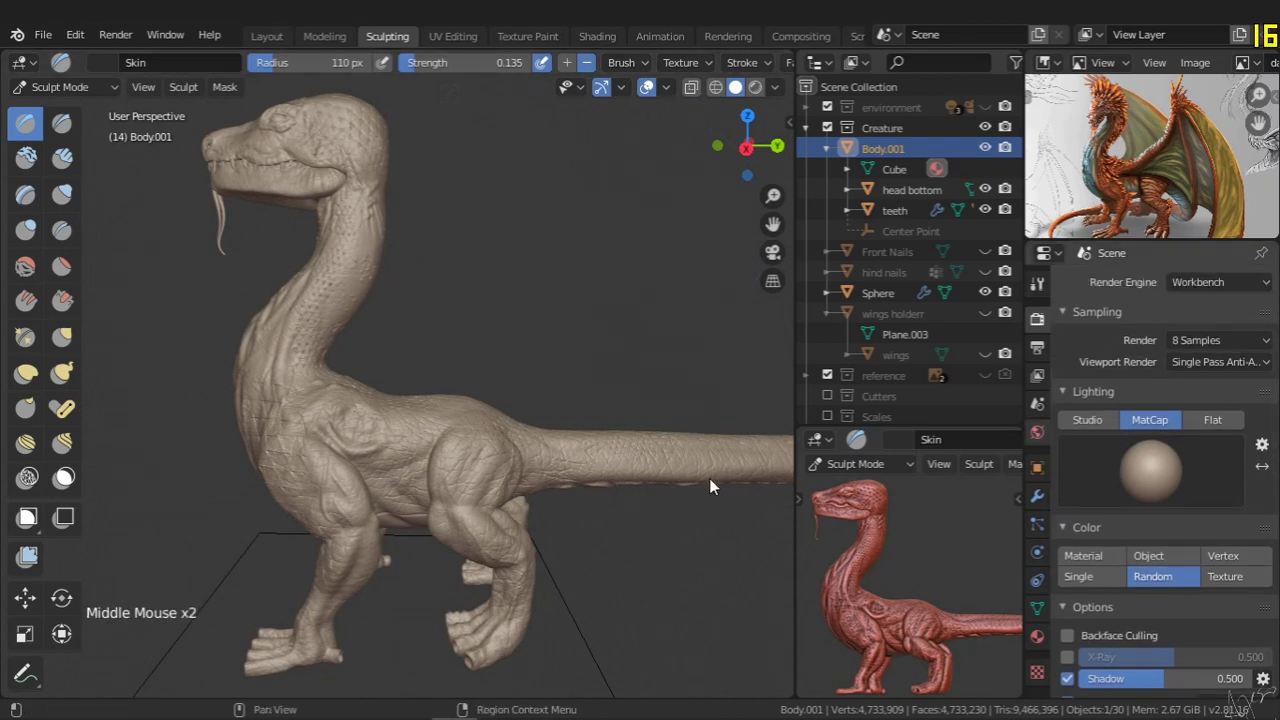
middle_click_drag(516, 378, 514, 385, "shift")
middle_click_drag(1160, 465, 1155, 378)
middle_click_drag(1148, 549, 1144, 462)
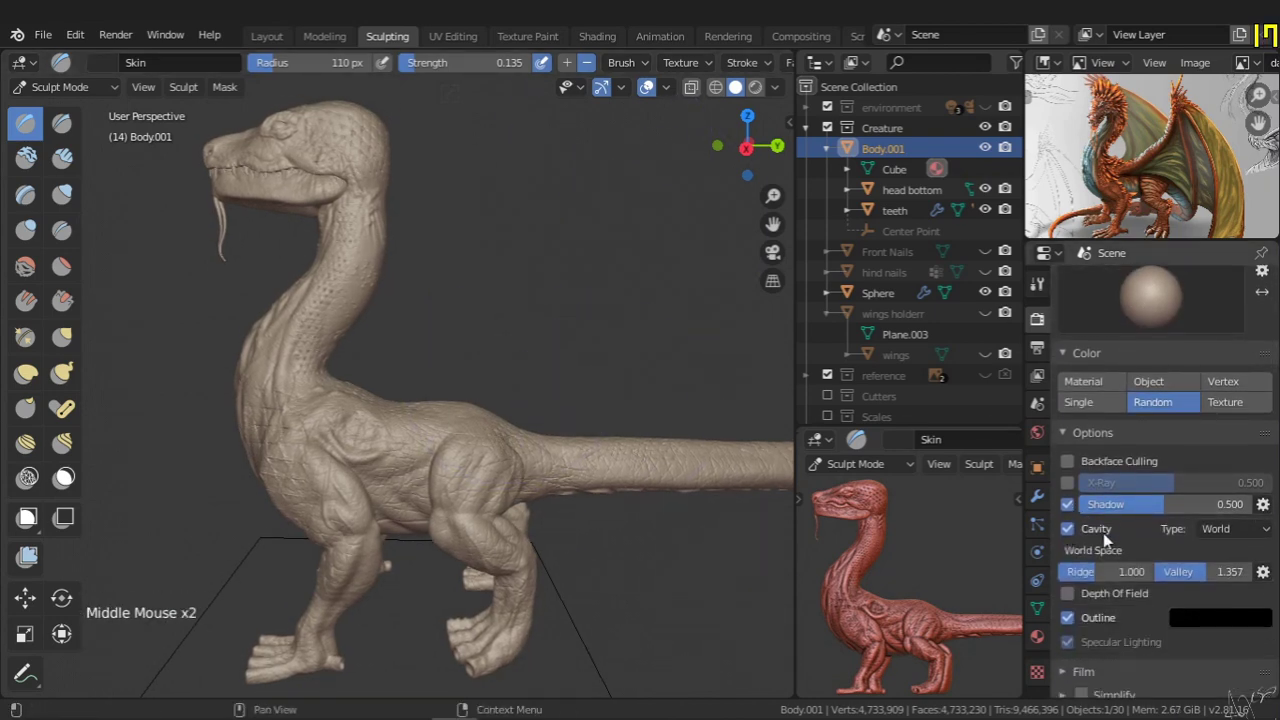
Switch to File Explorer, look through the Dracos images in the Renders folder, and return to Blender
key("alt+Tab")
scroll(1153, 439, "down", 5)
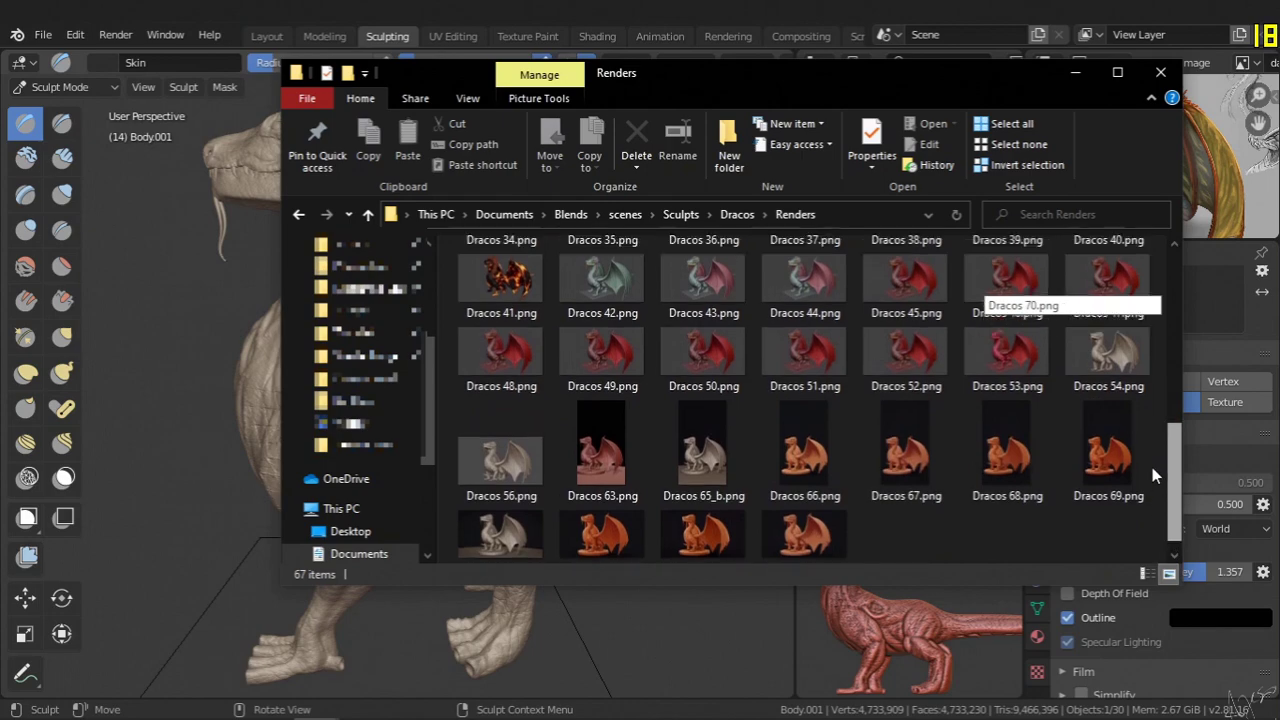
scroll(1152, 475, "down", 1)
left_click(1073, 73)
mouse_move(477, 330)
middle_mouse_down()
mouse_move(458, 334)
mouse_move(475, 346)
middle_mouse_up()
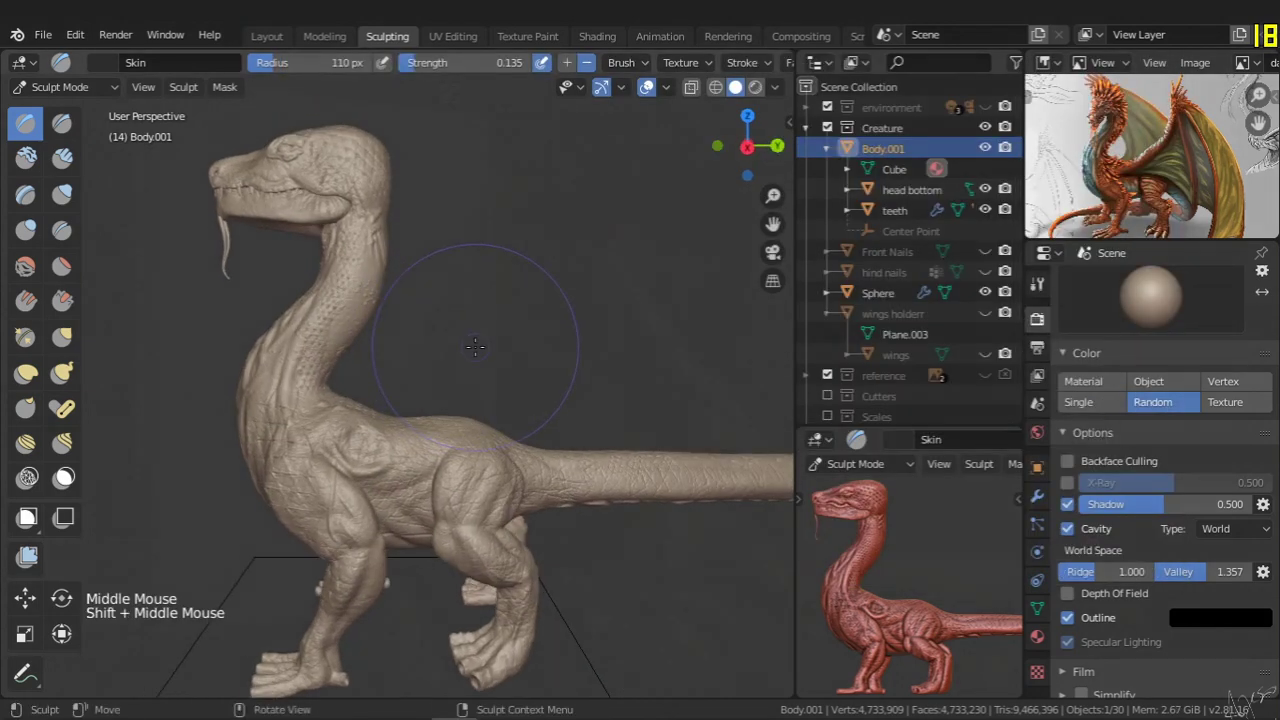